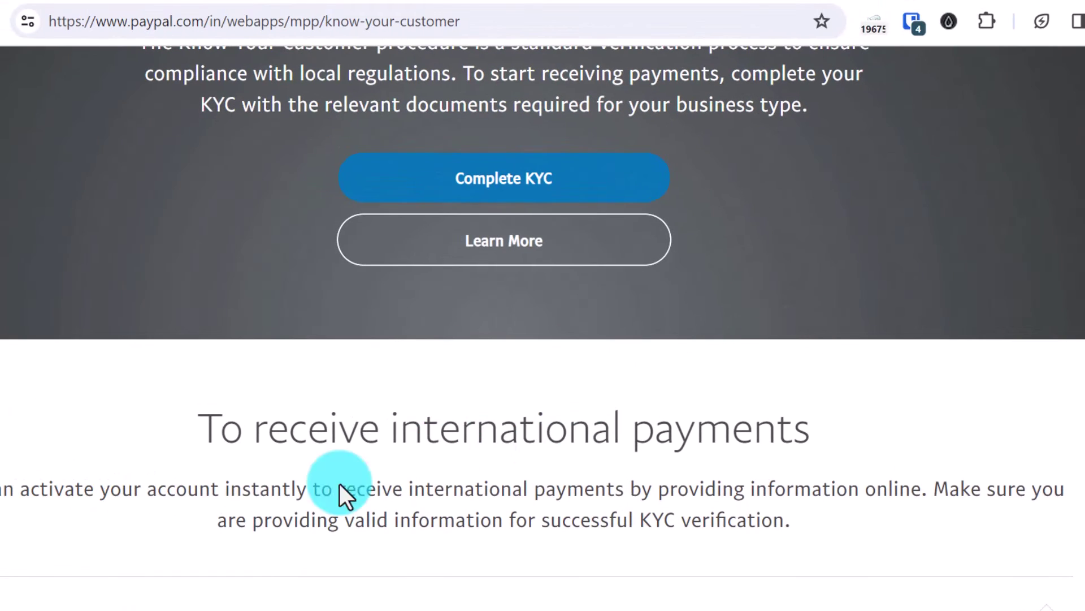
# Step: Expand KYC steps '3. Add a local bank account' and '4. Select a Purpose Code'
pyautogui.scroll(4, 439, 315)
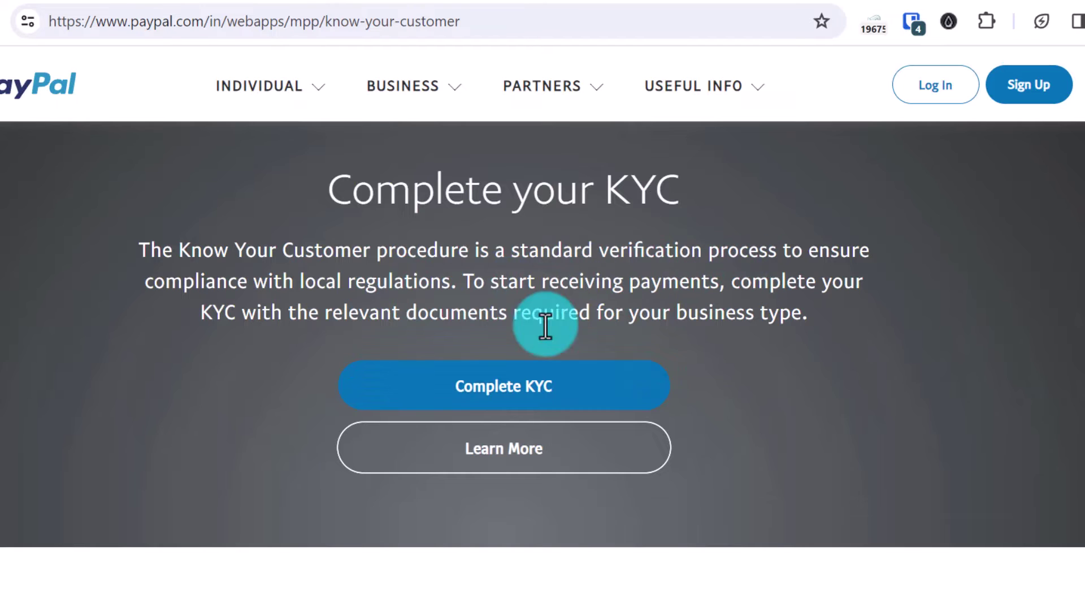
pyautogui.scroll(-2, 817, 407)
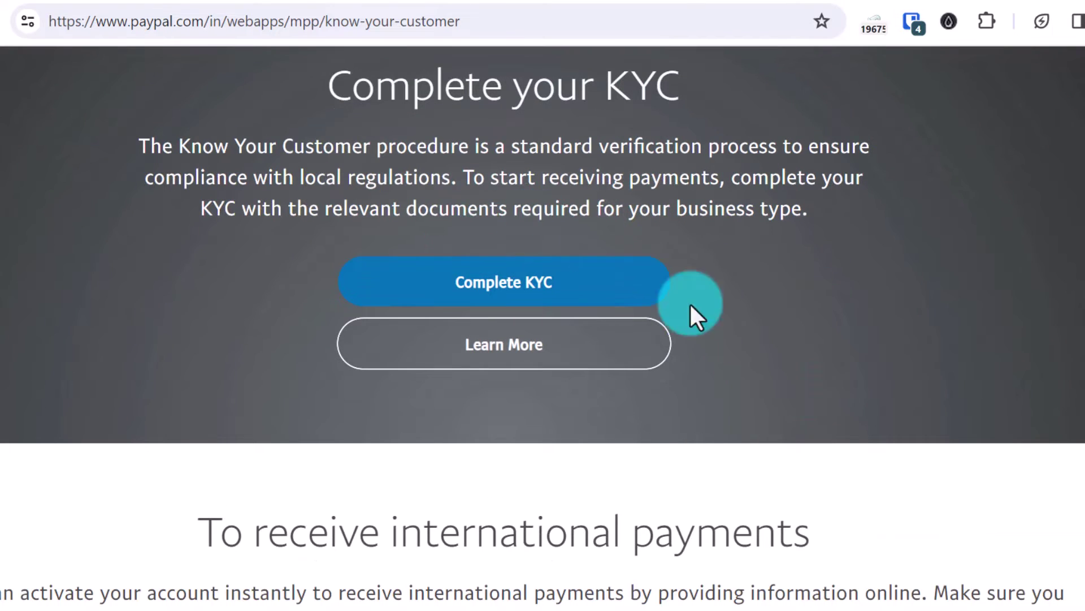
pyautogui.scroll(-5, 803, 430)
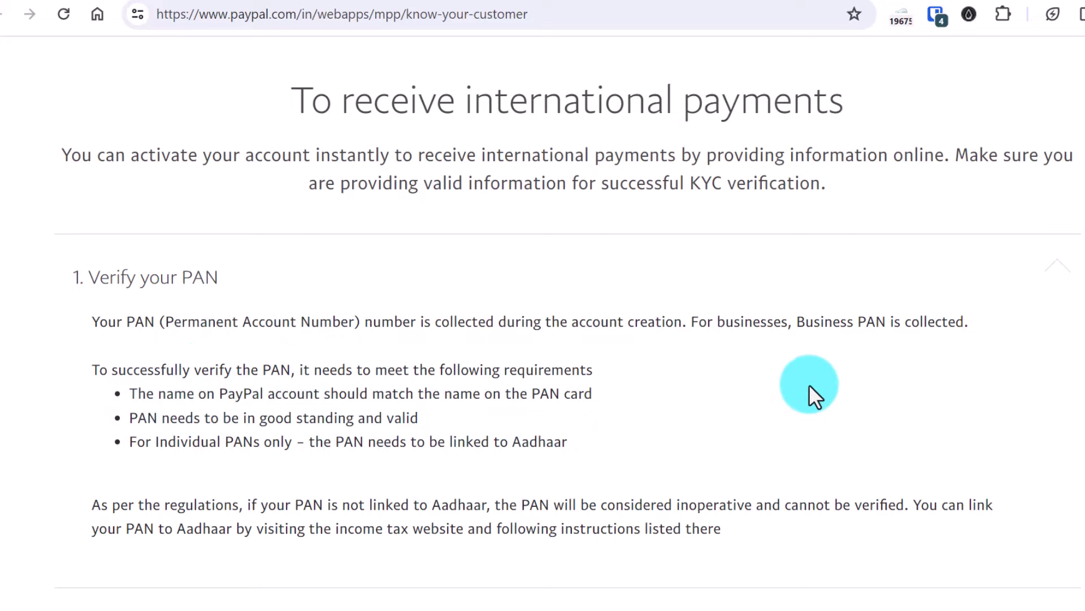
pyautogui.scroll(-10, 647, 351)
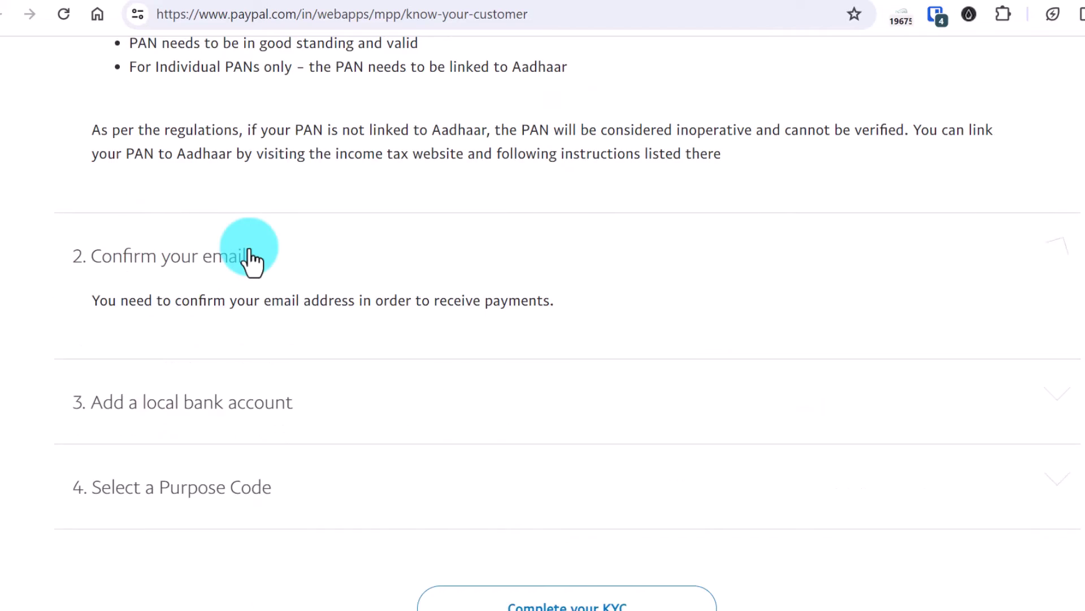
pyautogui.click(207, 151)
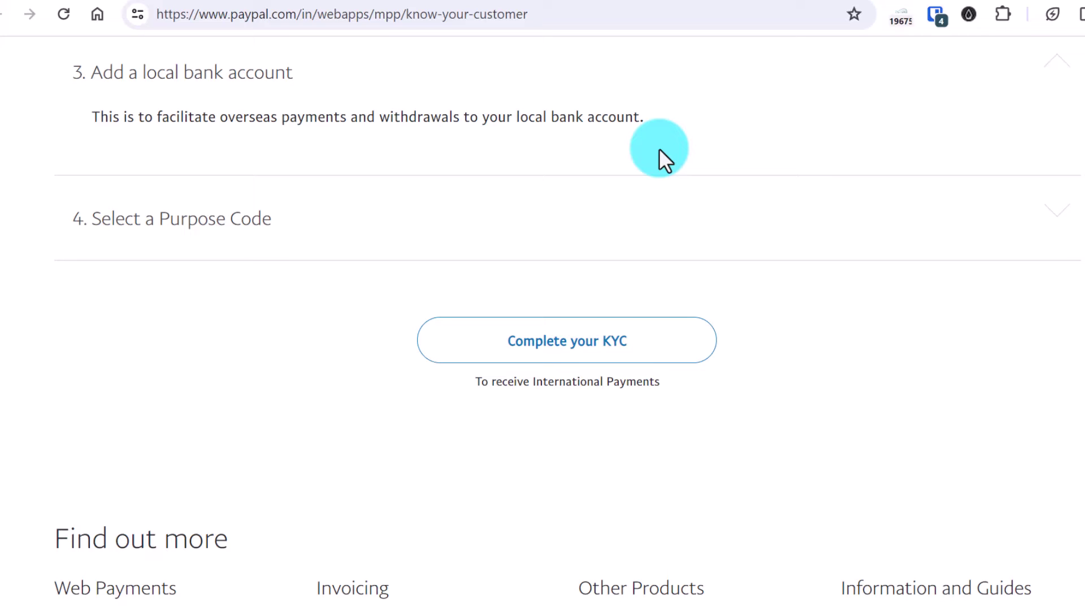
pyautogui.click(202, 222)
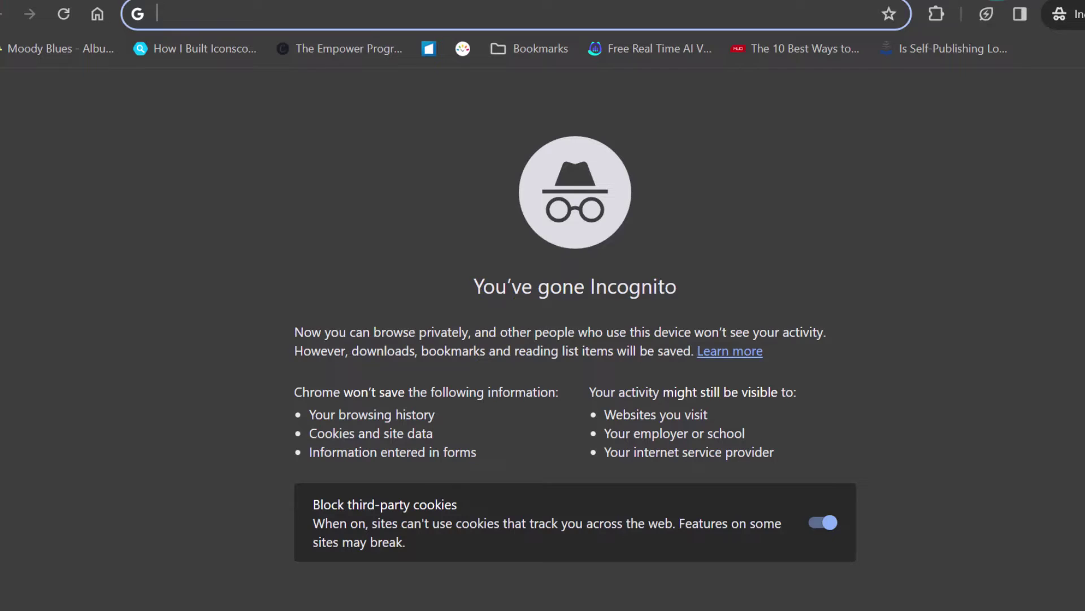
# Step: Load the PayPal website from the address bar and choose Sign Up for Free
pyautogui.write('paypal.com/in/home/')
pyautogui.press('Return')
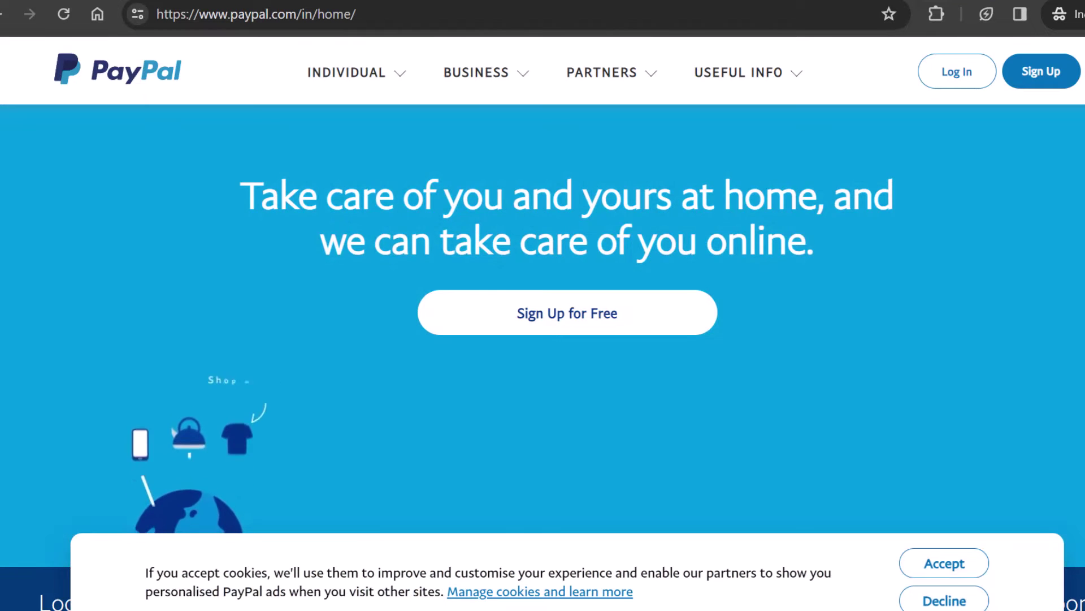
pyautogui.click(476, 72)
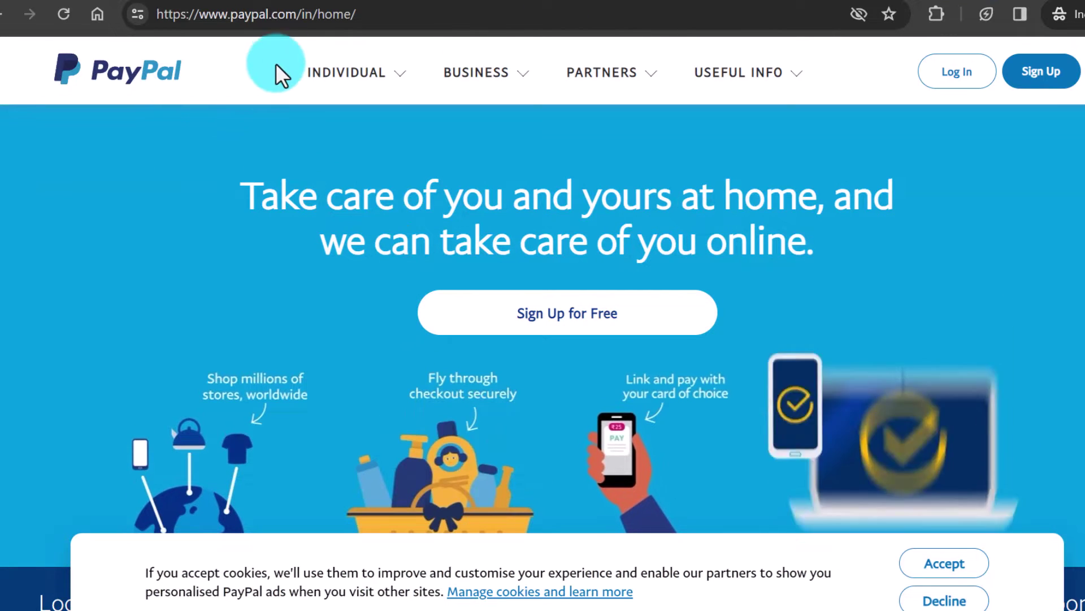
pyautogui.moveTo(328, 72)
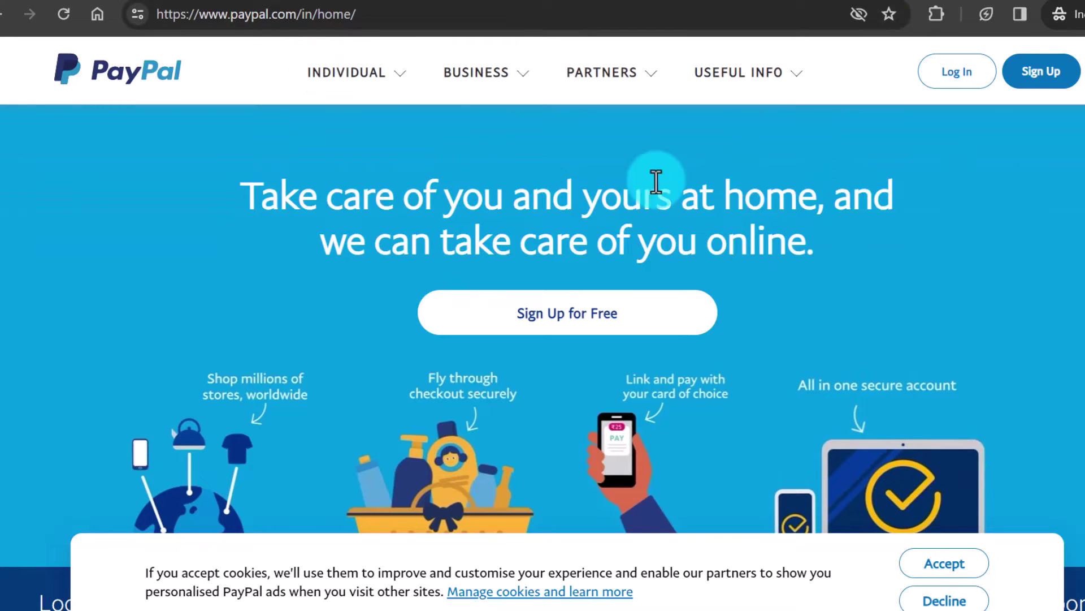
pyautogui.click(630, 317)
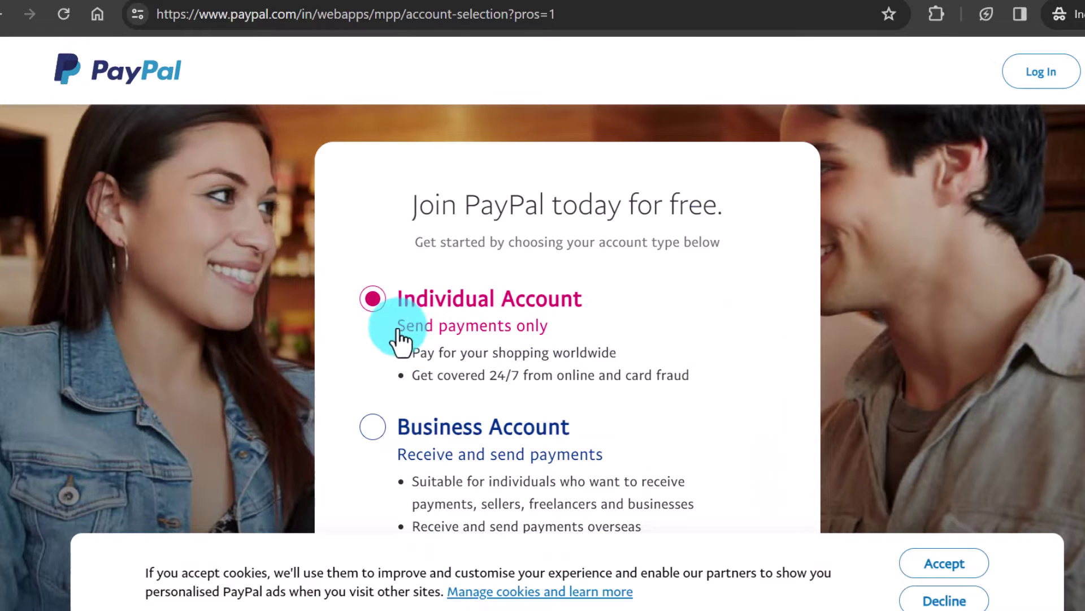
# Step: Choose Business Account, highlighting 'freelancers' in its description, and continue
pyautogui.scroll(-2, 388, 306)
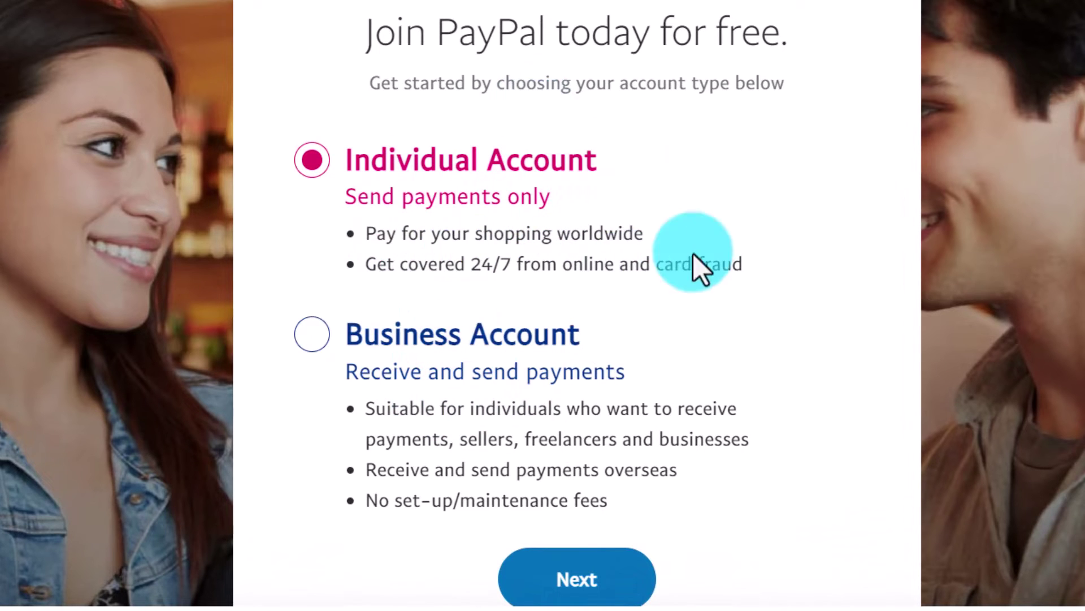
pyautogui.click(314, 334)
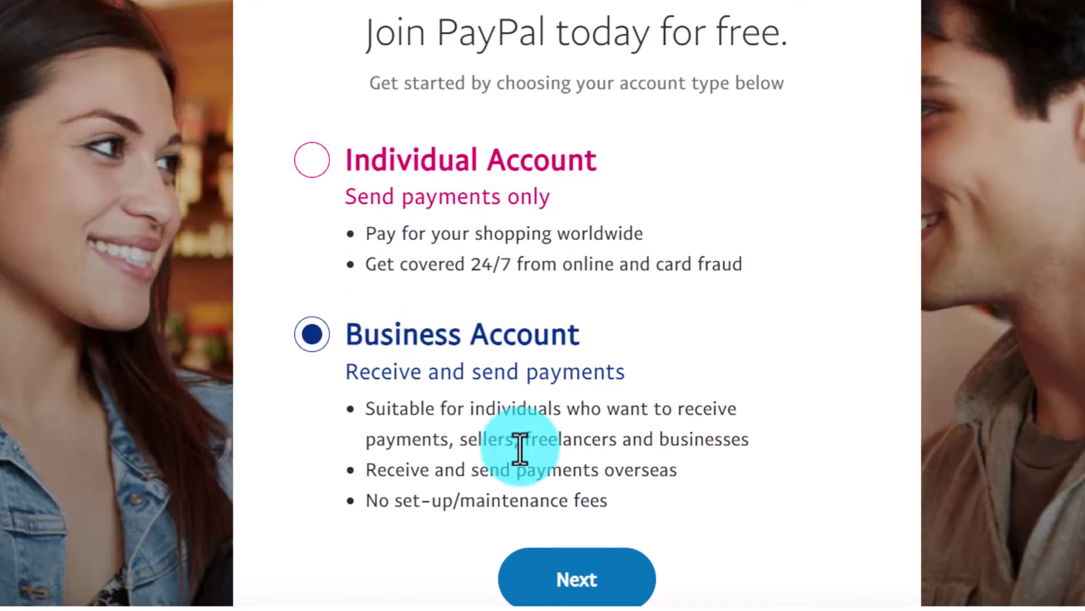
pyautogui.moveTo(520, 439); pyautogui.dragTo(605, 441)
pyautogui.click(689, 454)
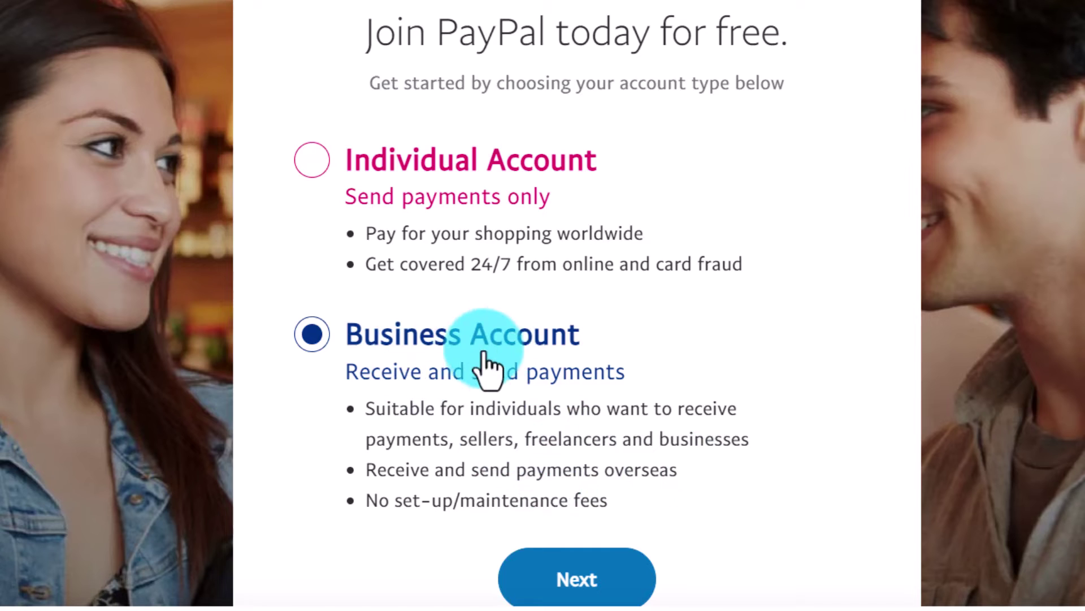
pyautogui.moveTo(523, 440); pyautogui.dragTo(613, 438)
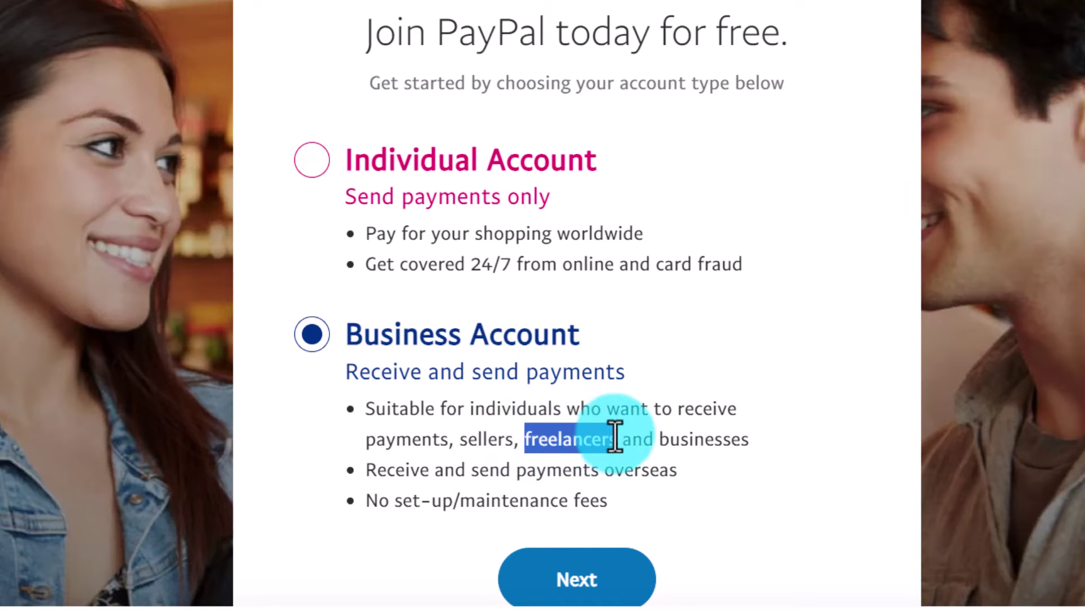
pyautogui.click(588, 580)
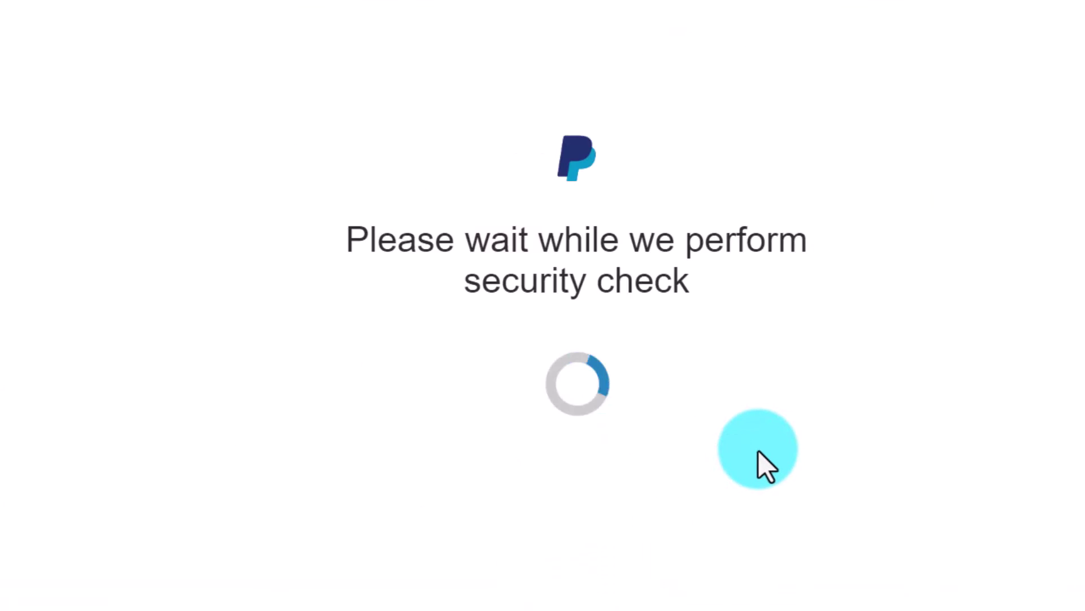
# Step: Submit the sign-up e-mail and set the business type to Individual
pyautogui.click(588, 360)
pyautogui.click(612, 468)
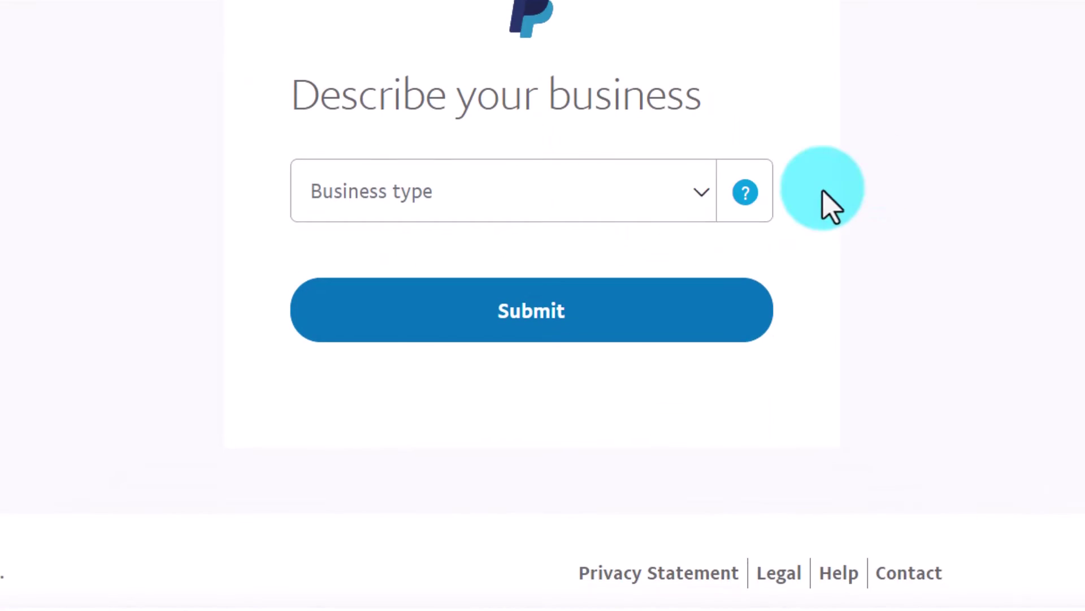
pyautogui.click(635, 322)
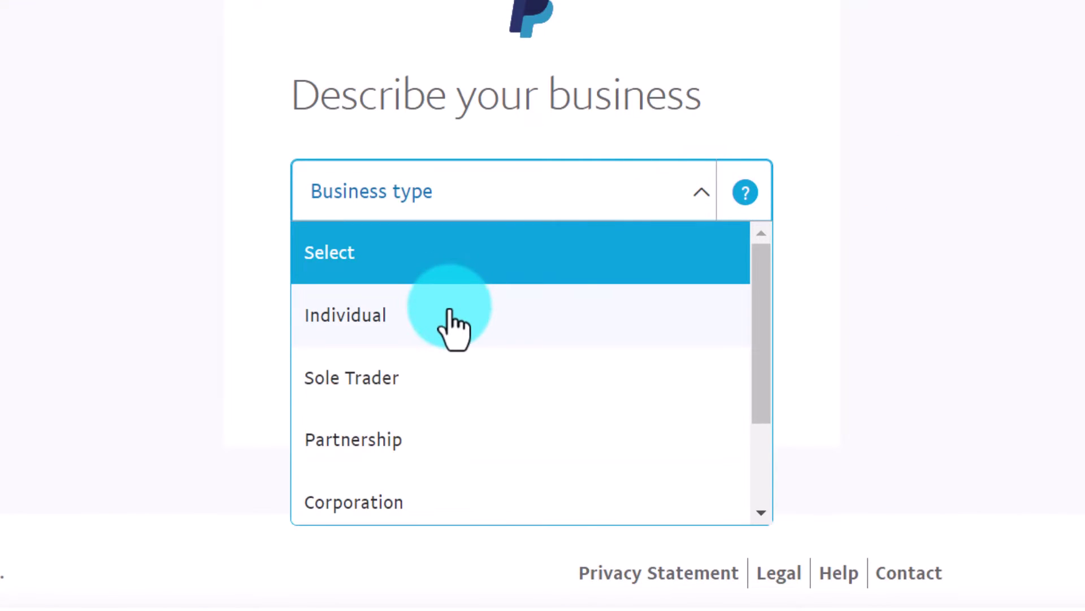
pyautogui.moveTo(761, 361); pyautogui.dragTo(765, 452)
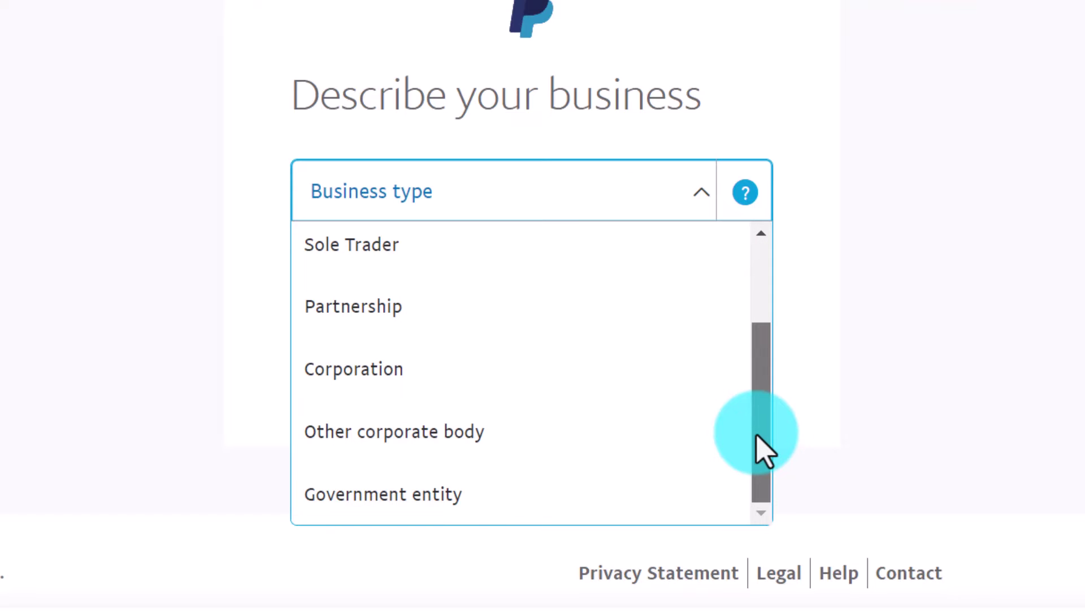
pyautogui.scroll(3, 453, 243)
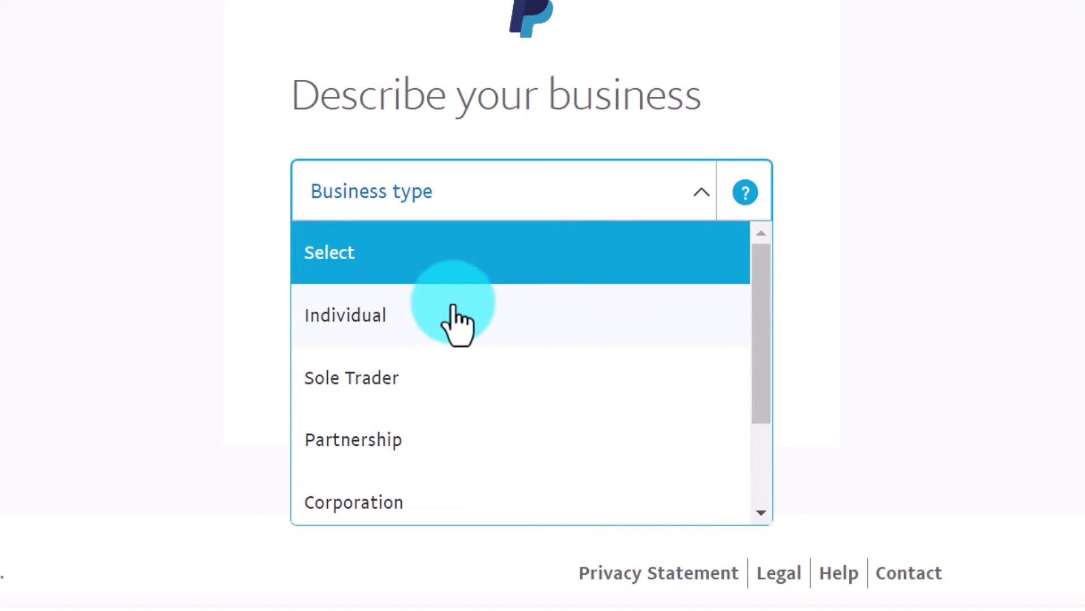
pyautogui.click(457, 331)
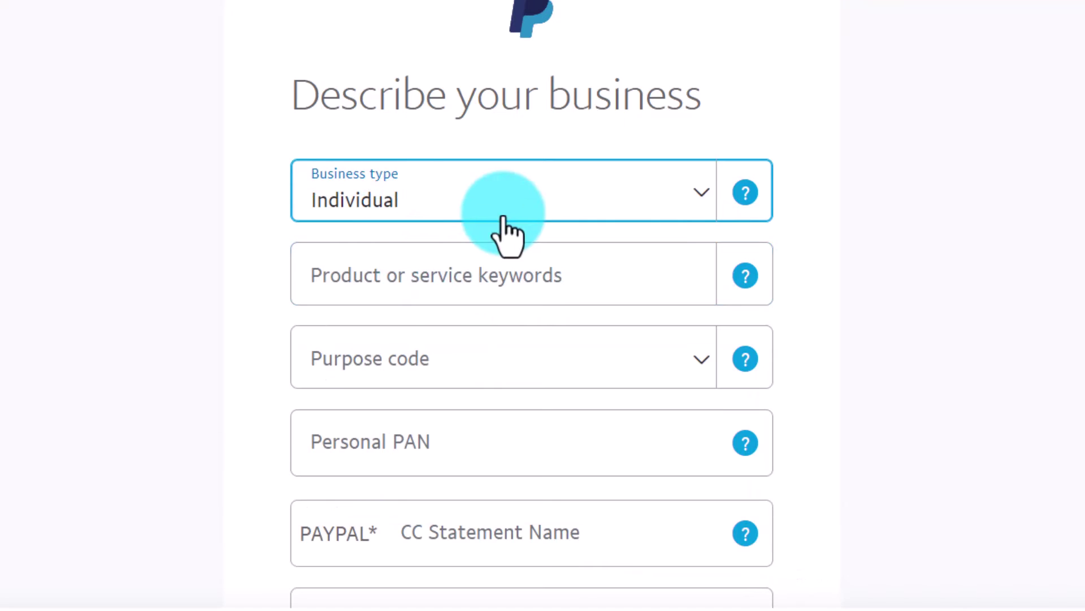
# Step: Enter 'Digital Goods Media-Books, Movies, Music' as the product or service keywords
pyautogui.scroll(-2, 752, 198)
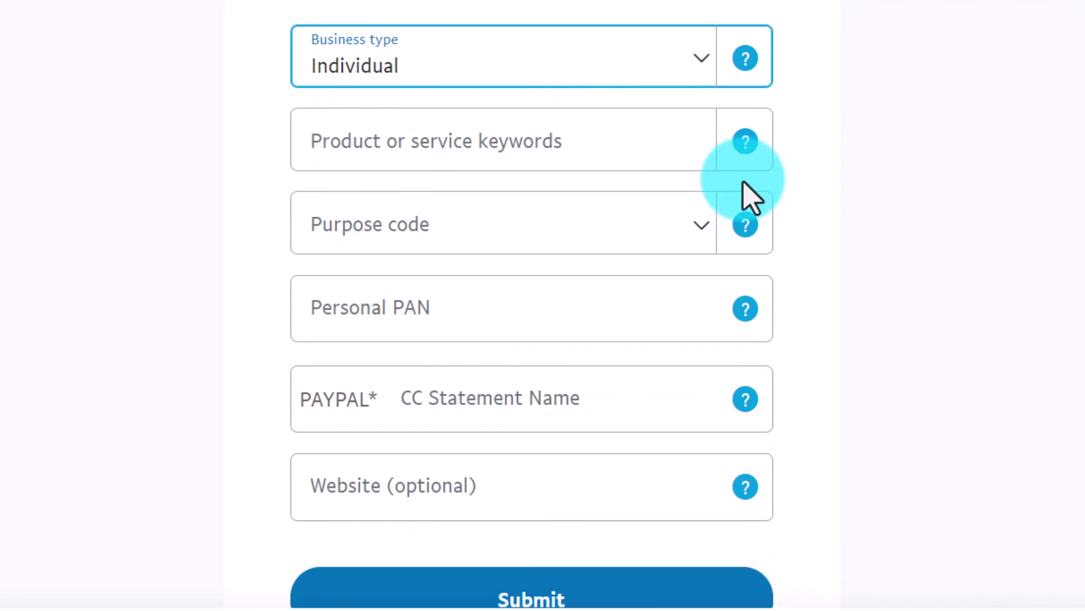
pyautogui.click(663, 138)
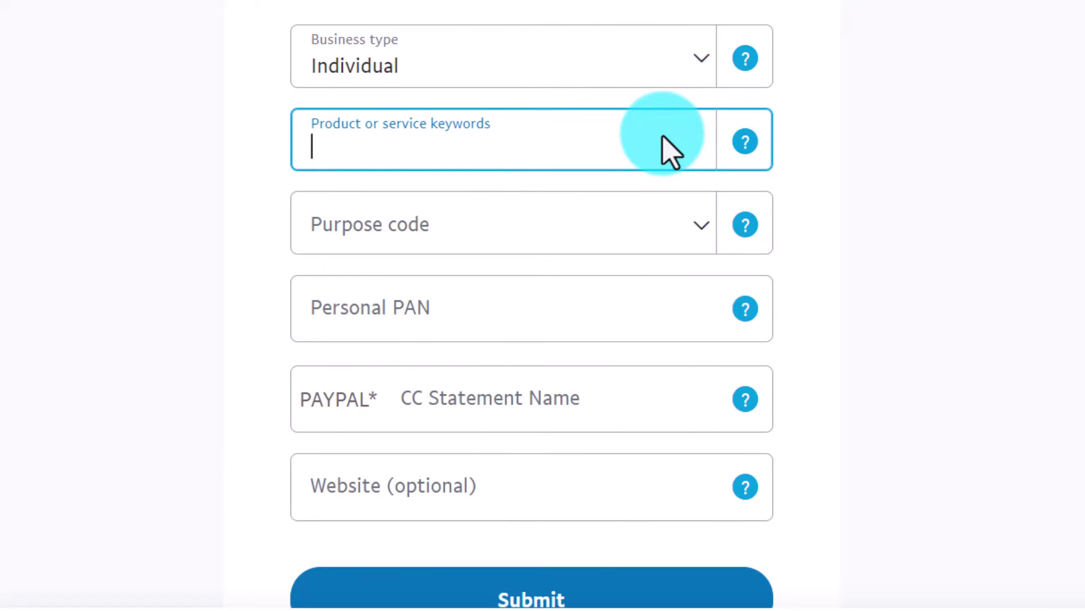
pyautogui.write('Digital')
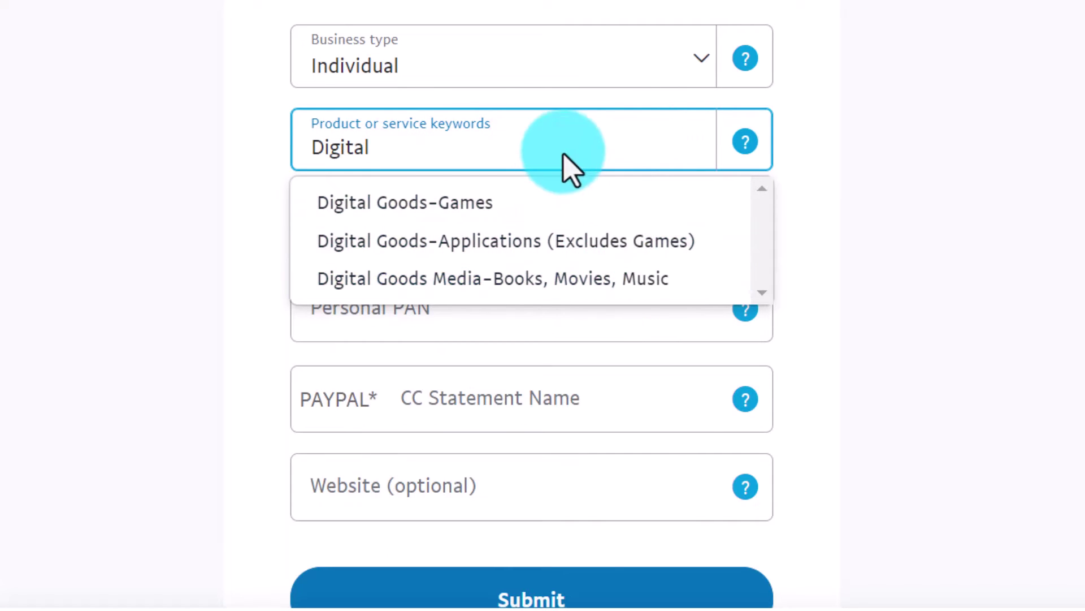
pyautogui.press('BackSpace')
pyautogui.press('BackSpace')
pyautogui.press('BackSpace')
pyautogui.press('BackSpace')
pyautogui.press('BackSpace')
pyautogui.press('BackSpace')
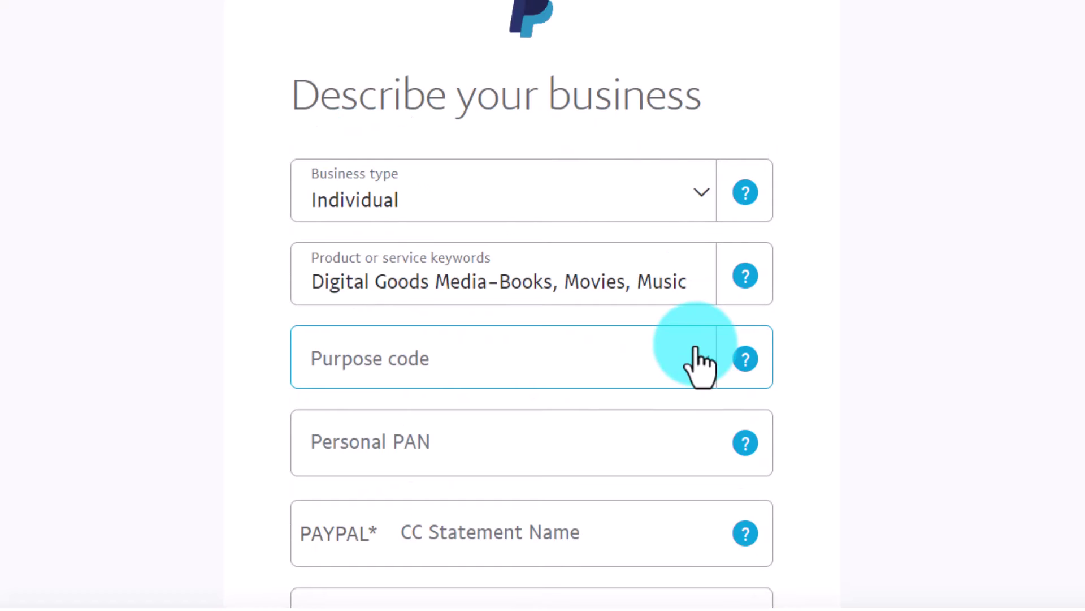
# Step: Pick purpose code P0806 – Other information services and fill in the personal PAN
pyautogui.click(699, 365)
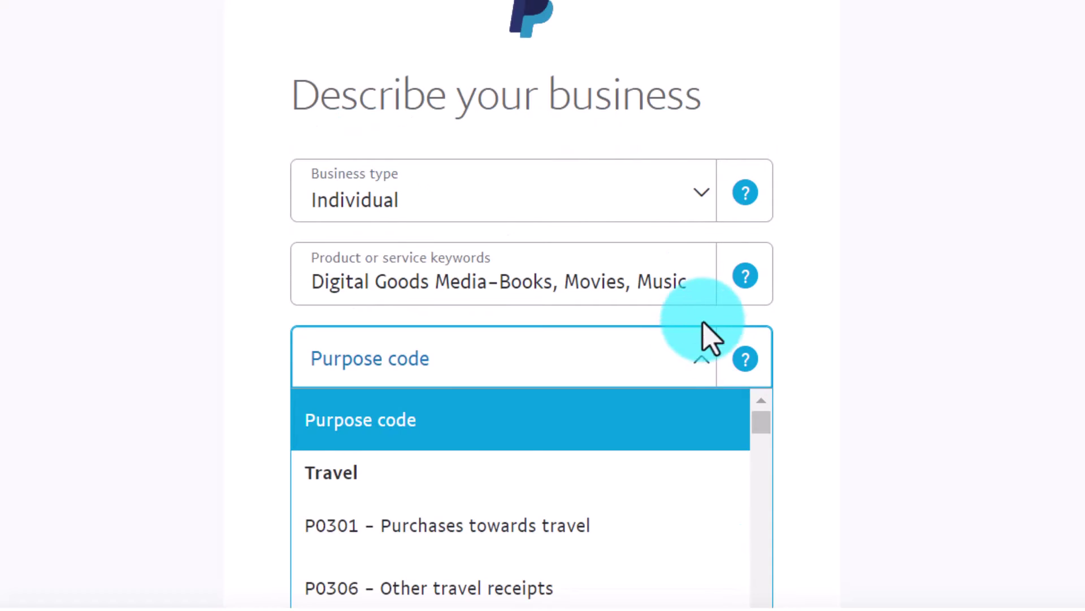
pyautogui.scroll(-10, 548, 388)
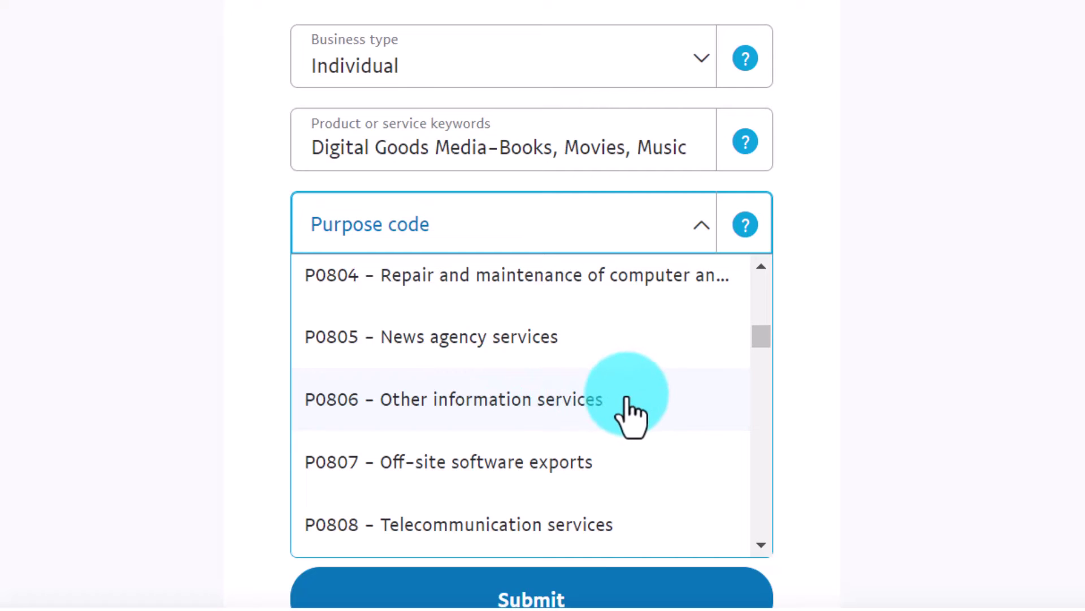
pyautogui.scroll(-2, 630, 403)
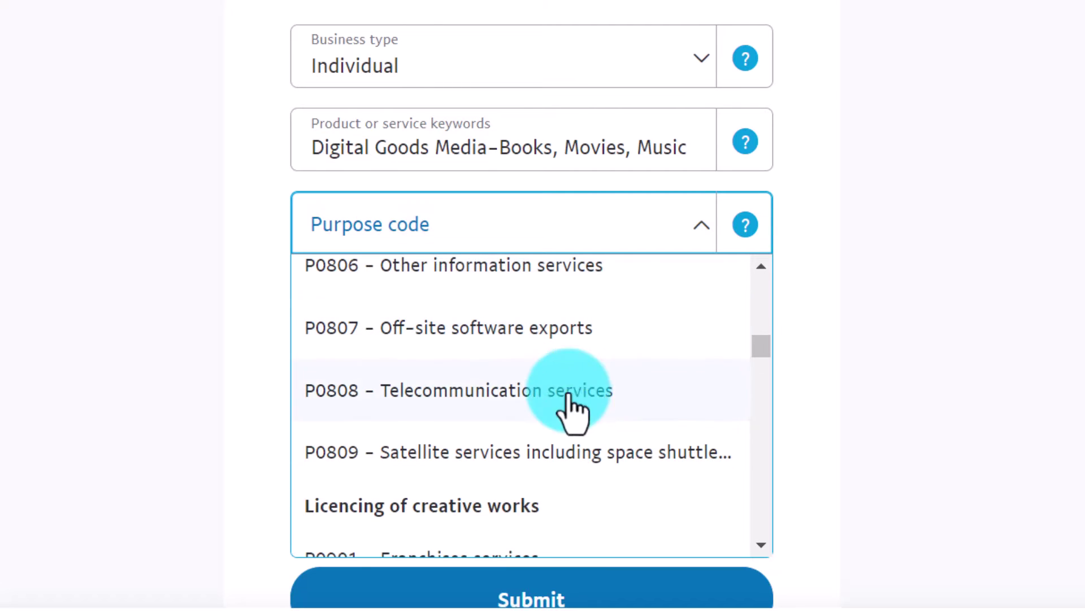
pyautogui.moveTo(752, 350); pyautogui.dragTo(766, 431)
pyautogui.scroll(-2, 601, 351)
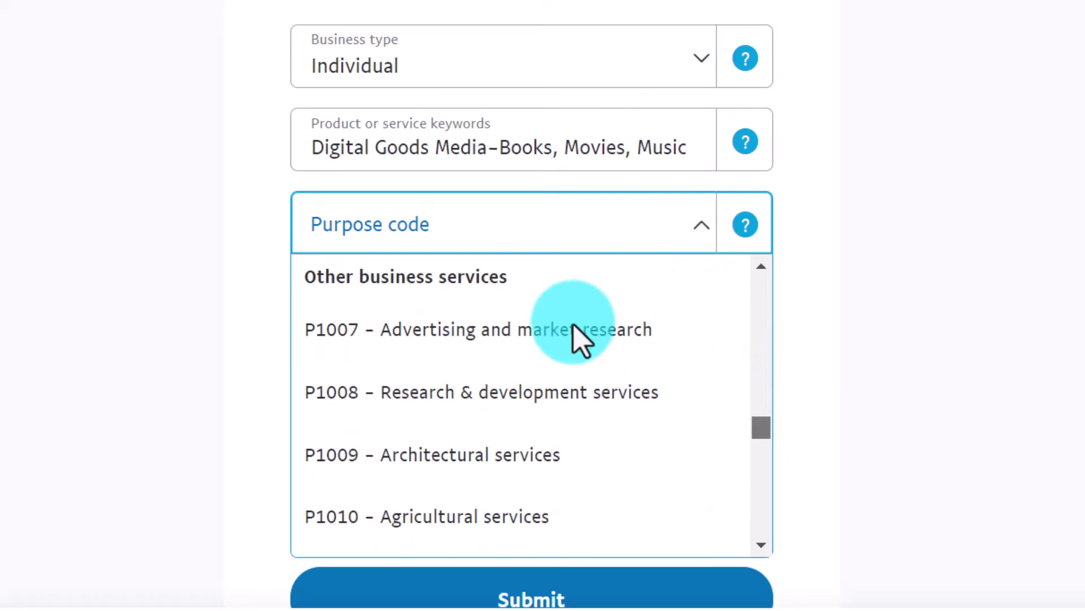
pyautogui.click(552, 311)
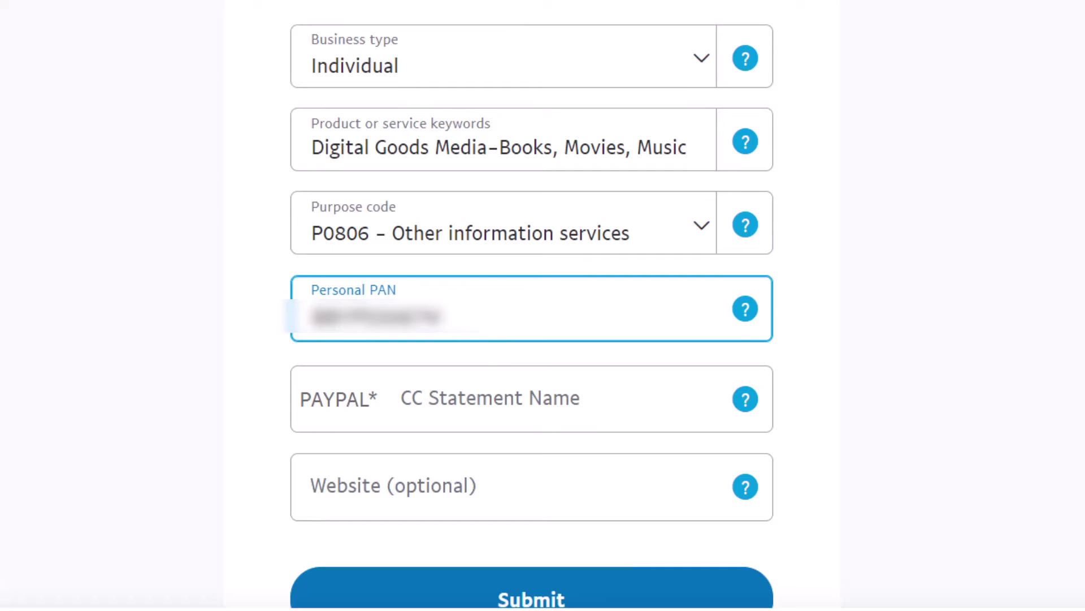
# Step: Enter the account holder's name as CC Statement Name, leave Website blank, and submit
pyautogui.click(511, 402)
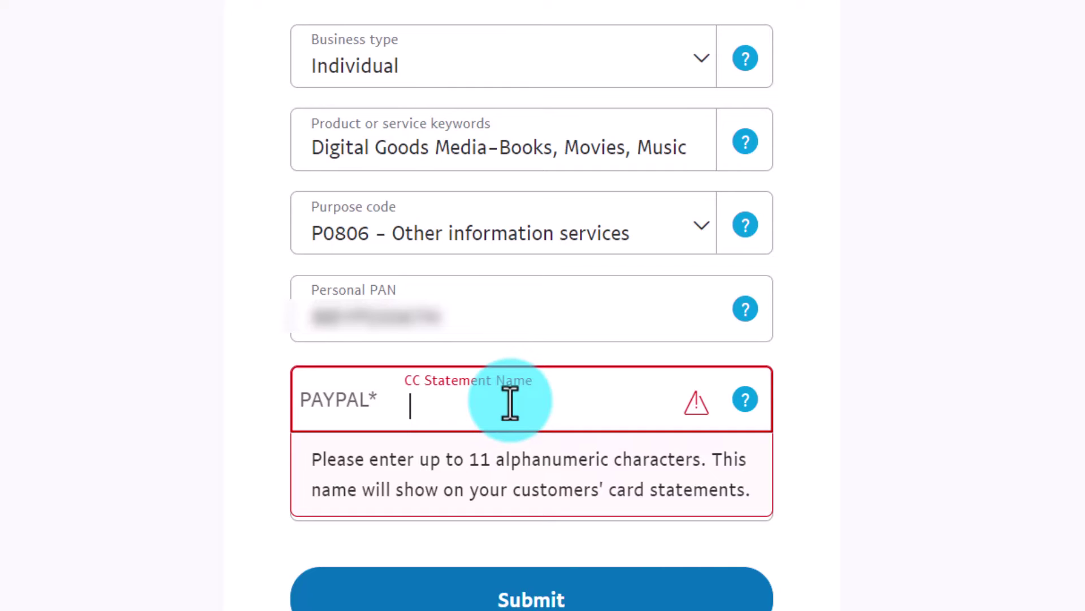
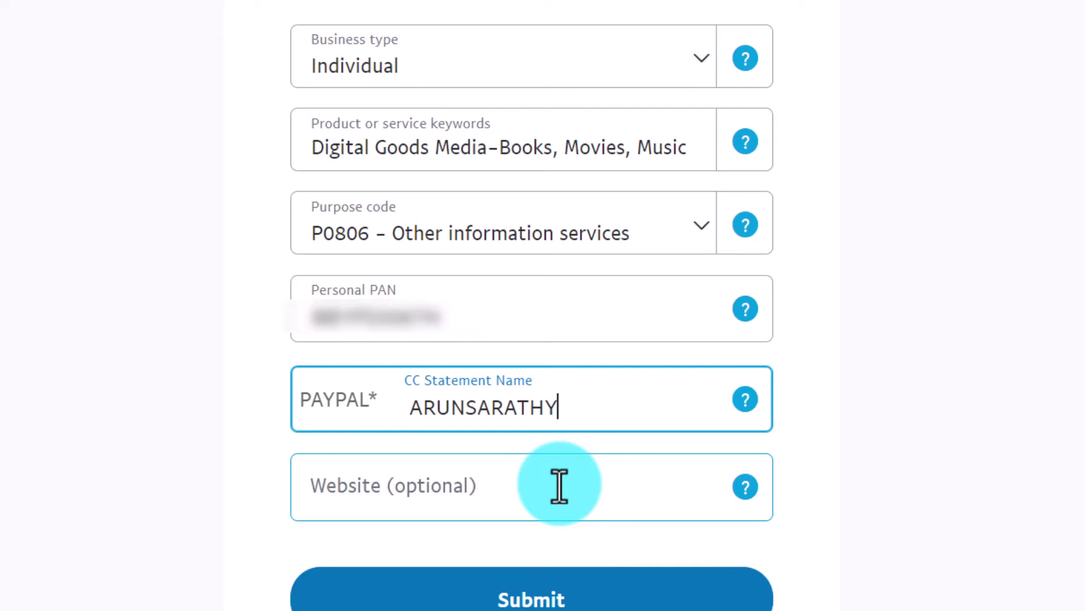
pyautogui.click(536, 500)
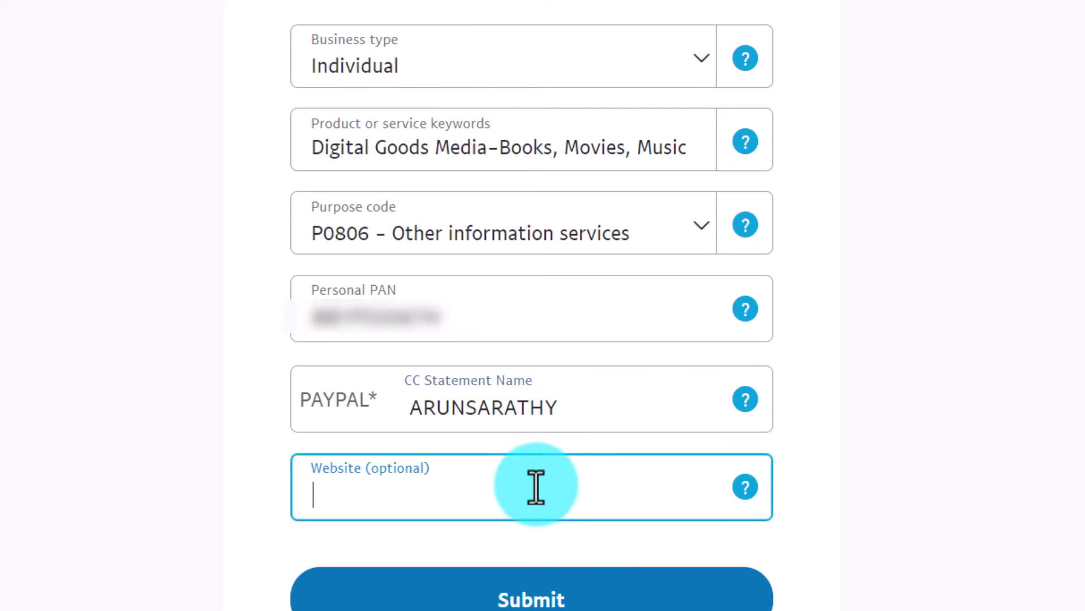
pyautogui.click(602, 602)
# Step: Fill in the owner's first and last name and the business phone number
pyautogui.scroll(-6, 825, 283)
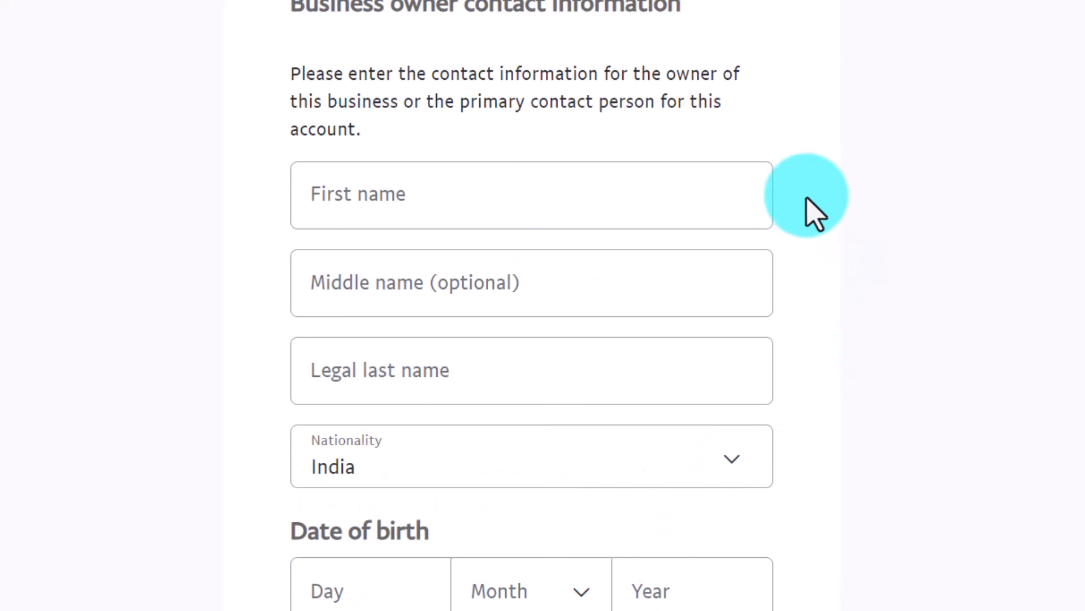
pyautogui.click(531, 188)
pyautogui.click(588, 358)
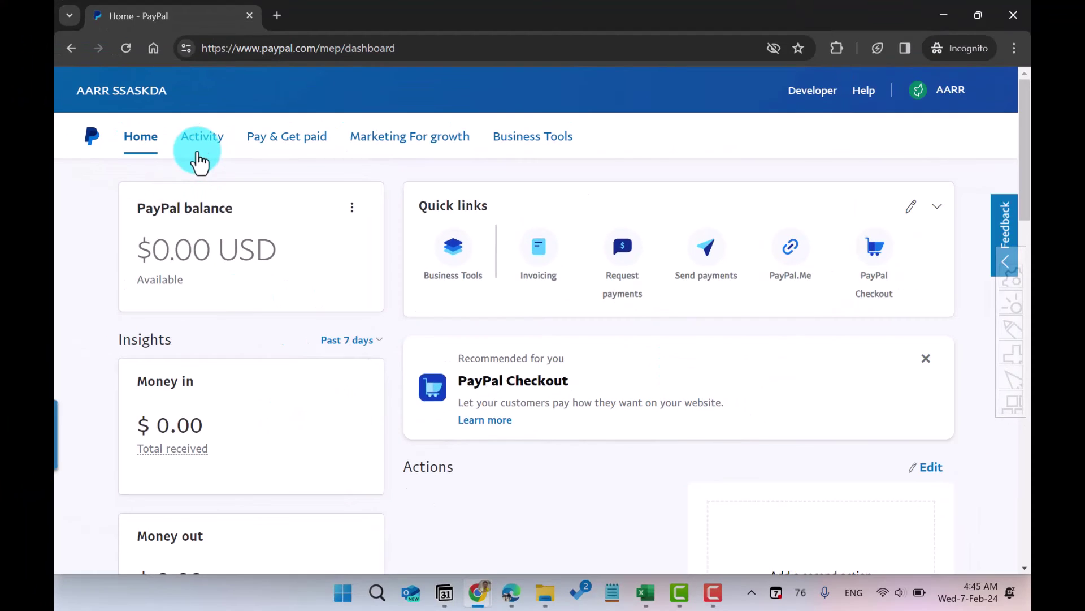
# Step: Skip the optional questions to reach the $0.00 USD dashboard, then open the profile menu
pyautogui.click(190, 154)
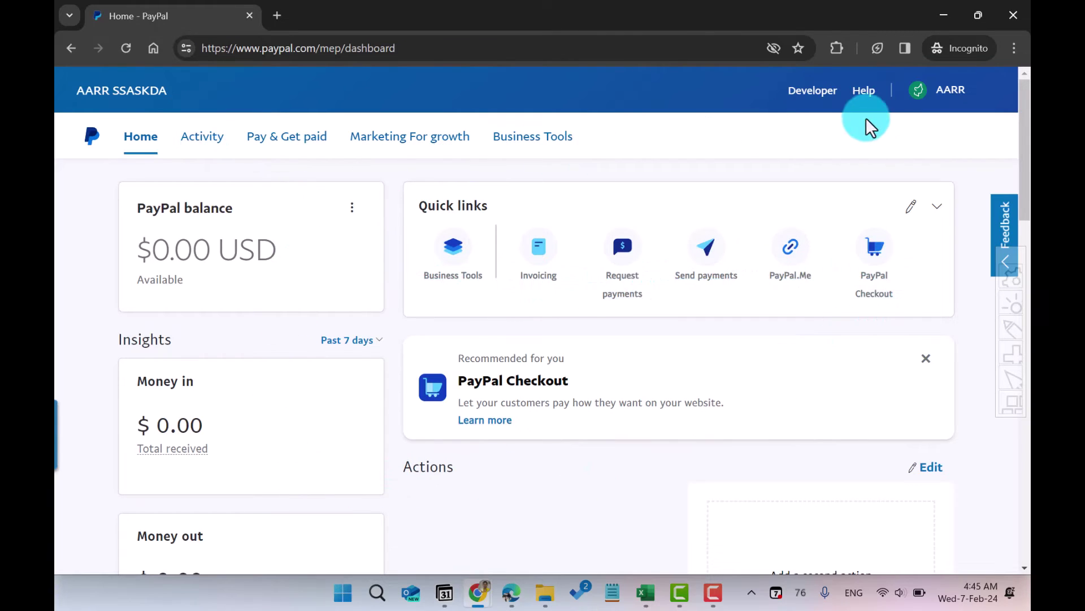
pyautogui.click(935, 102)
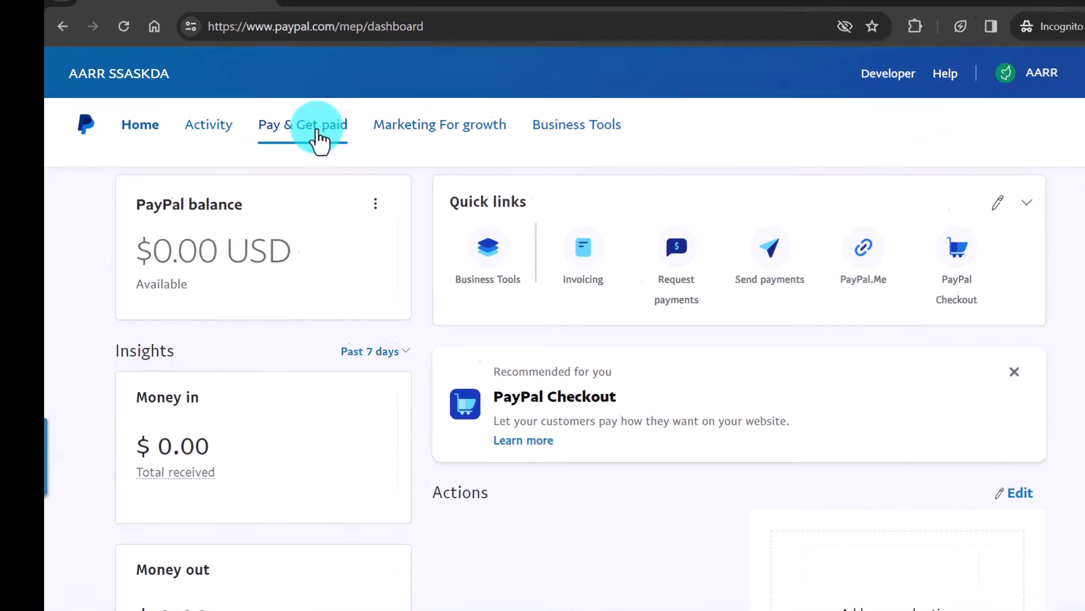
# Step: Go to Pay & Get paid > Banks & Cards and review the bank and card linking options
pyautogui.click(299, 142)
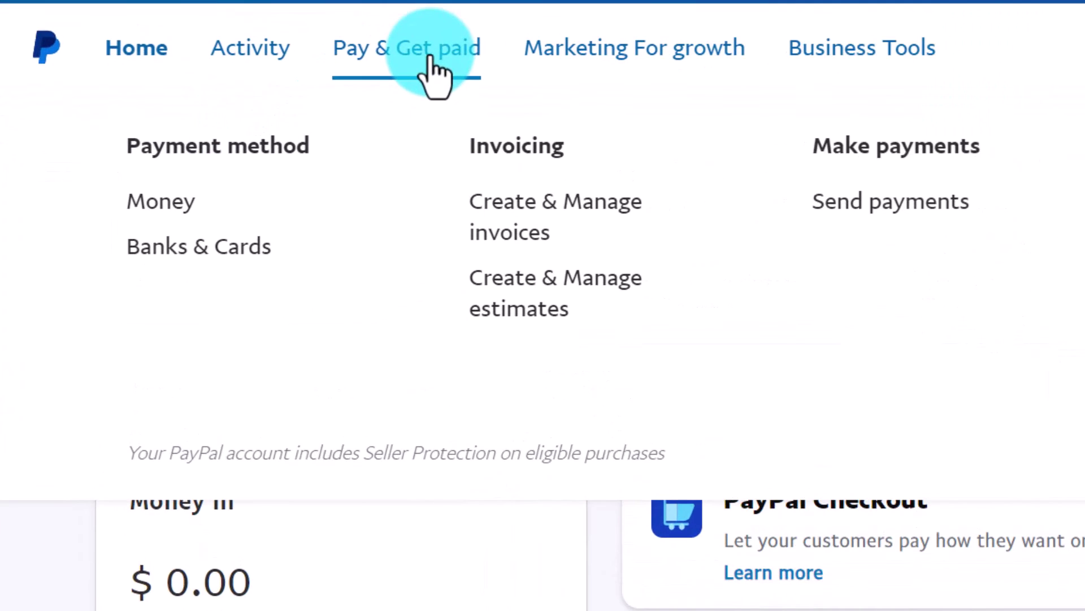
pyautogui.click(179, 250)
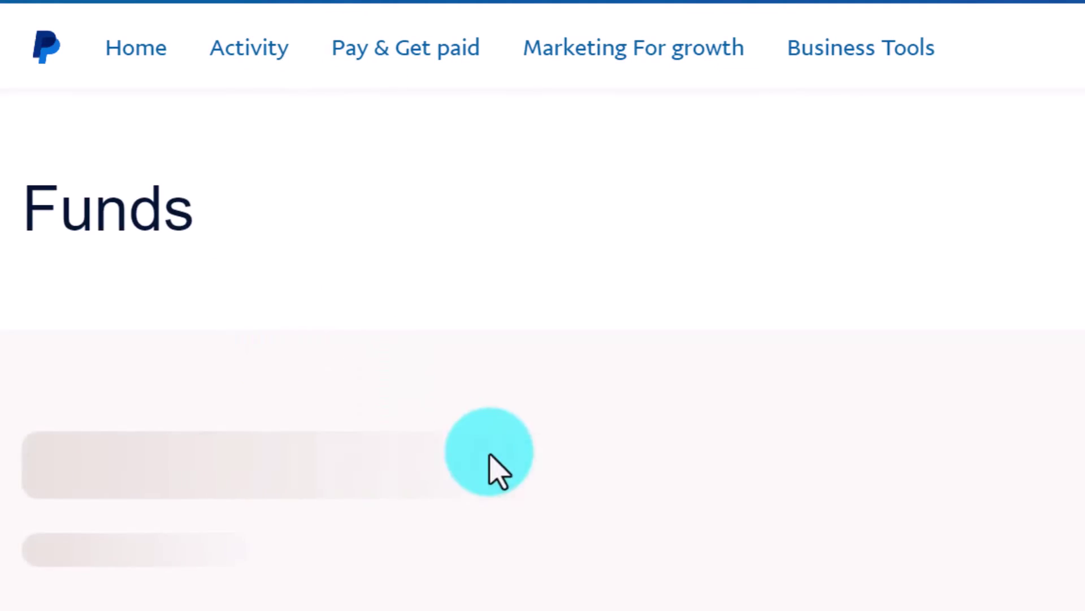
pyautogui.scroll(-10, 840, 408)
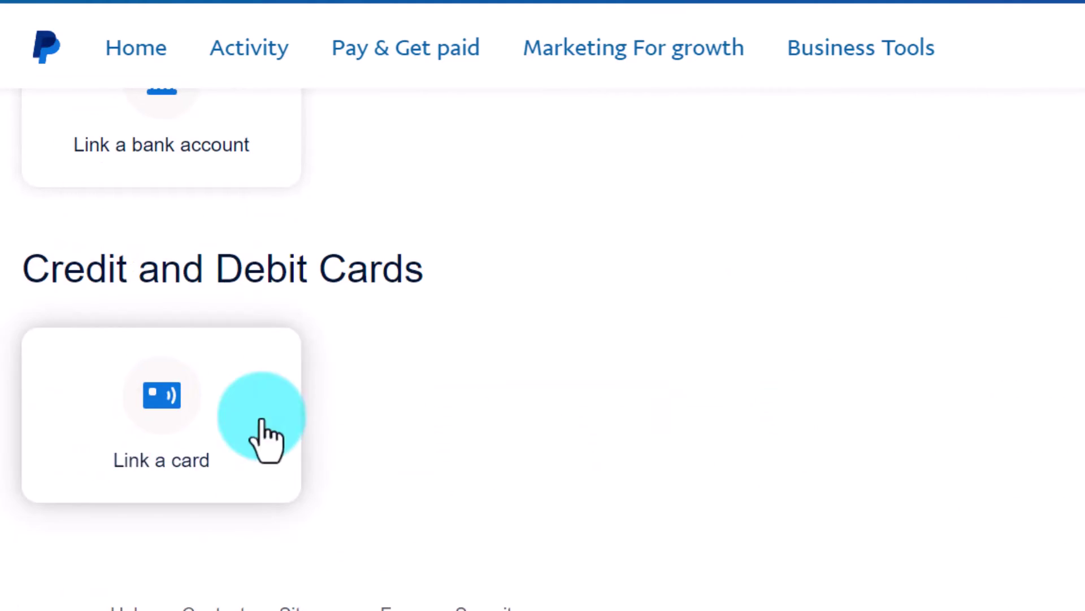
pyautogui.scroll(5, 461, 444)
pyautogui.scroll(3, 435, 399)
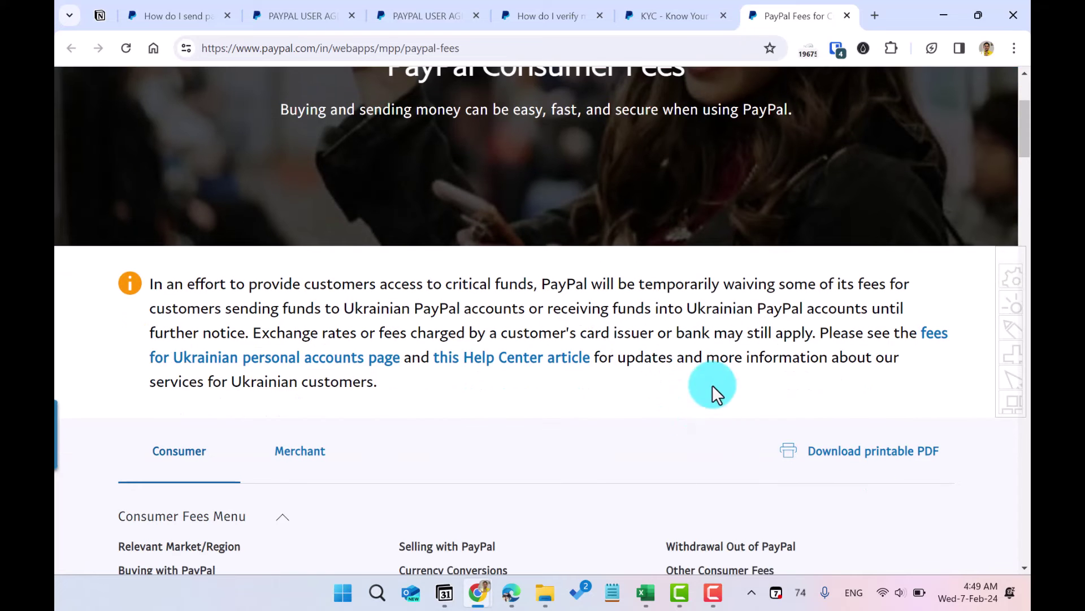
# Step: Scroll down through the consumer fees page's Other Fees table
pyautogui.scroll(-10, 711, 398)
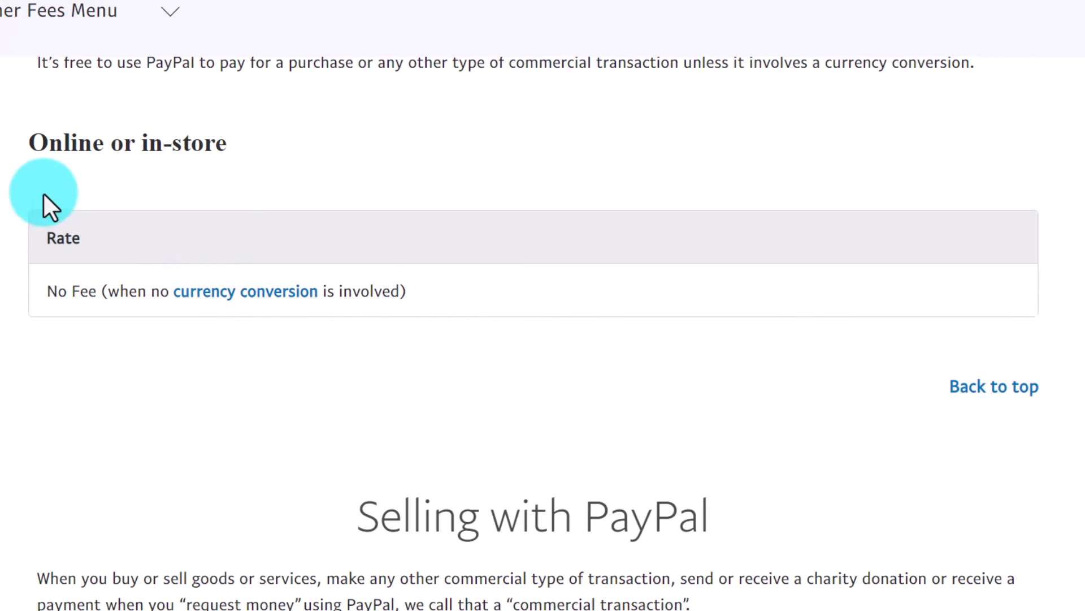
pyautogui.scroll(-15, 700, 336)
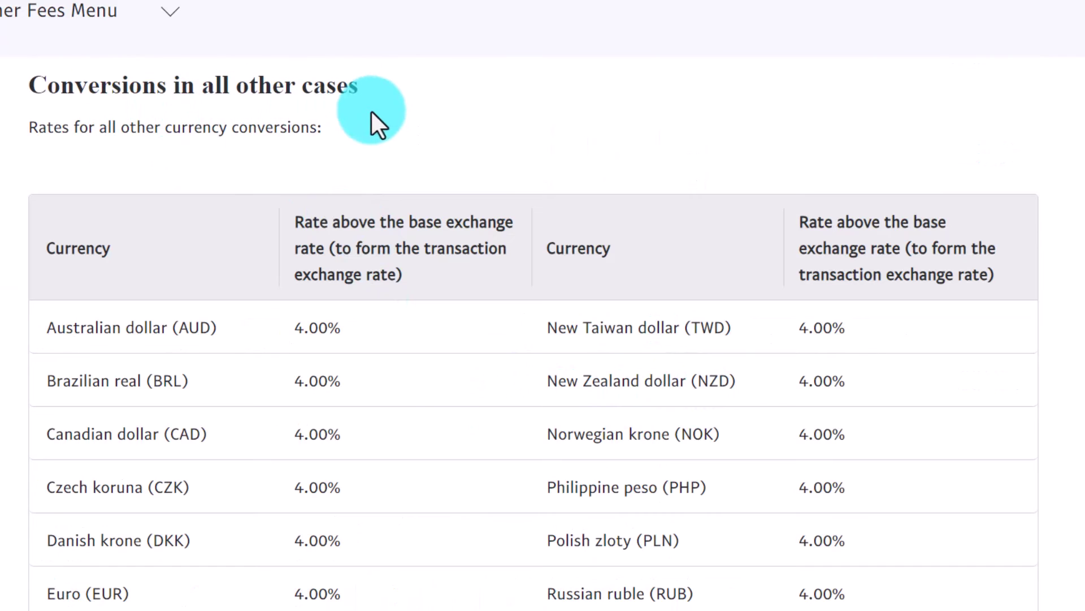
pyautogui.scroll(-2, 508, 336)
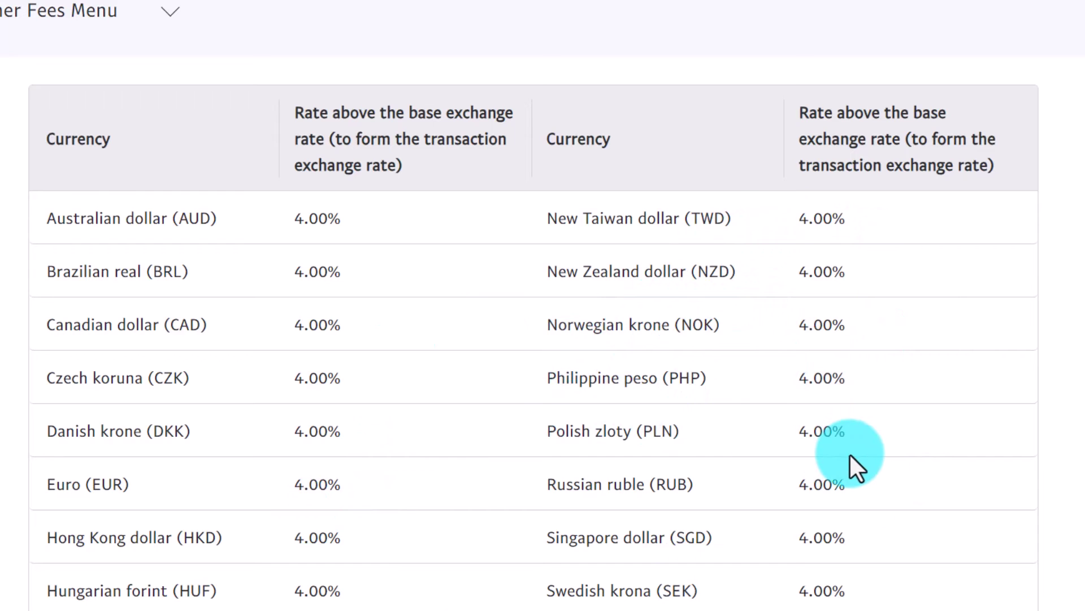
pyautogui.scroll(-8, 752, 328)
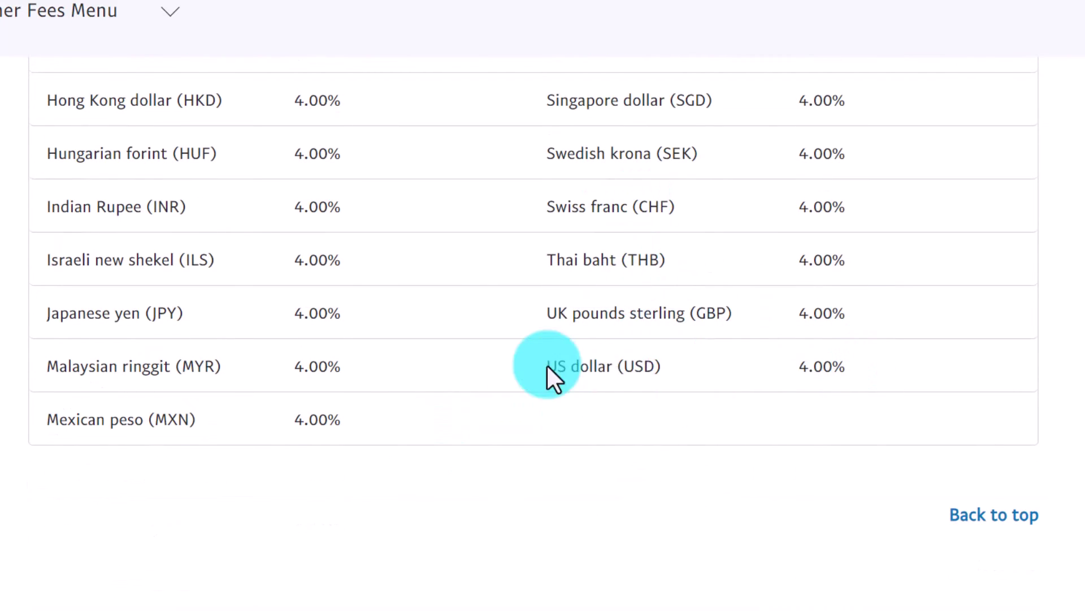
pyautogui.scroll(-8, 621, 356)
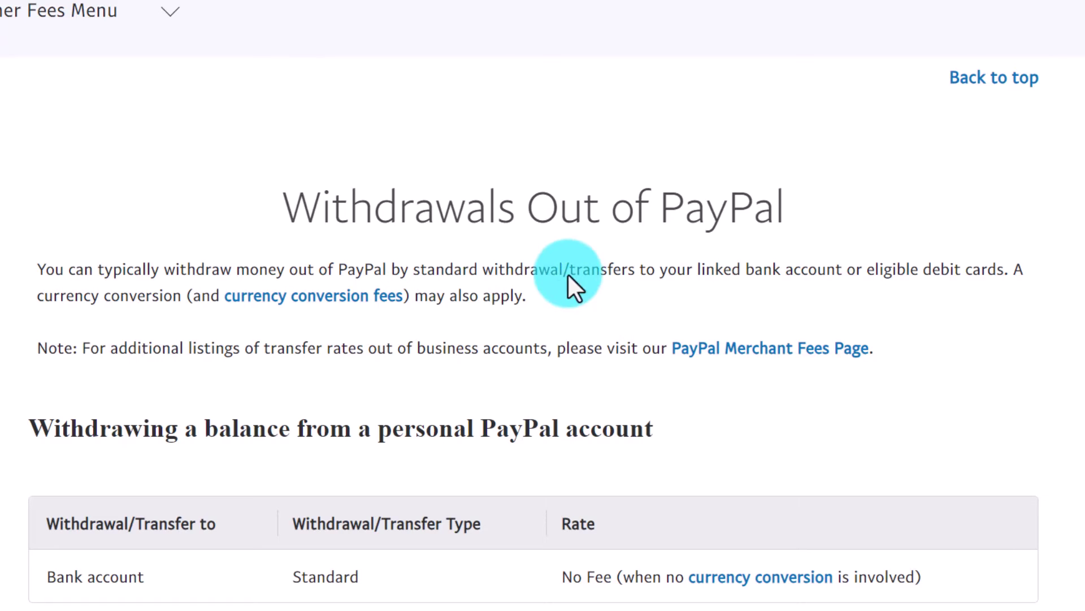
pyautogui.scroll(-2, 565, 277)
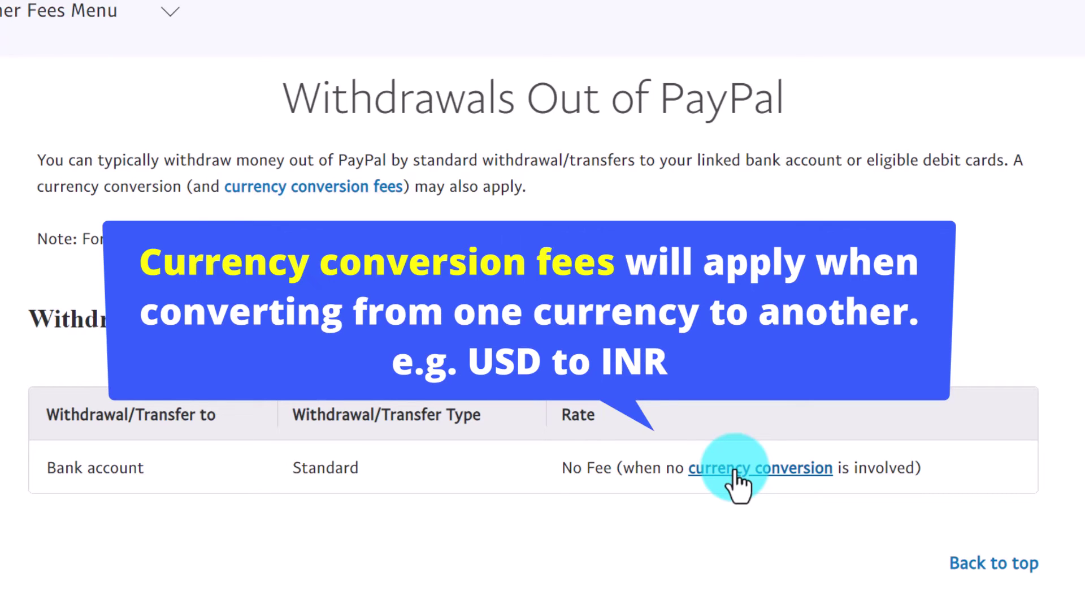
pyautogui.scroll(-5, 780, 484)
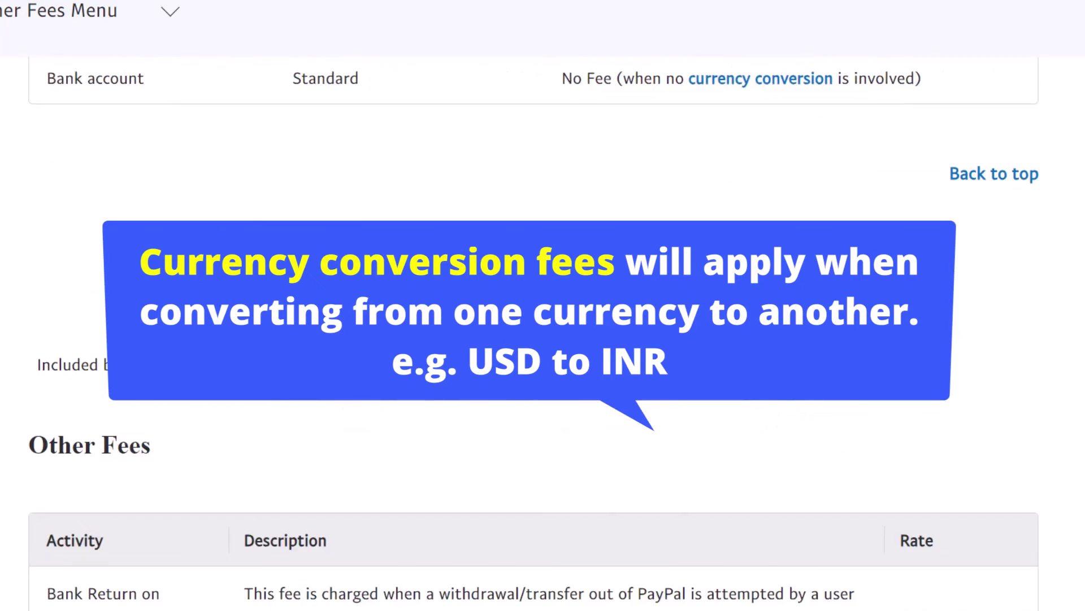
pyautogui.scroll(-3, 493, 319)
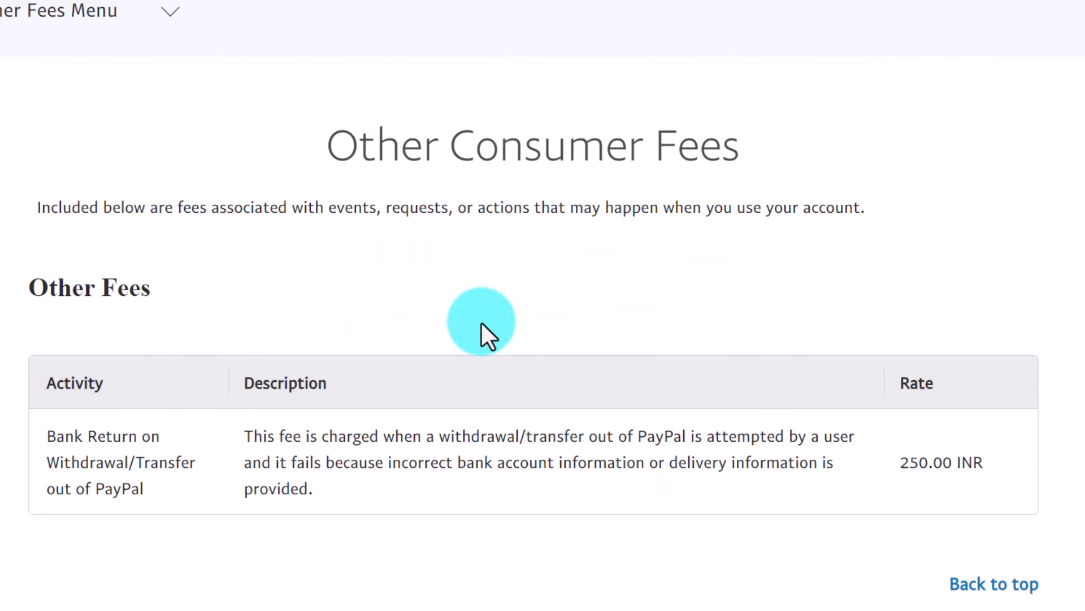
# Step: Highlight the 250.00 INR failed-withdrawal bank return fee, then scroll back to the 4.00% conversion rates
pyautogui.moveTo(375, 464); pyautogui.dragTo(641, 470)
pyautogui.click(709, 490)
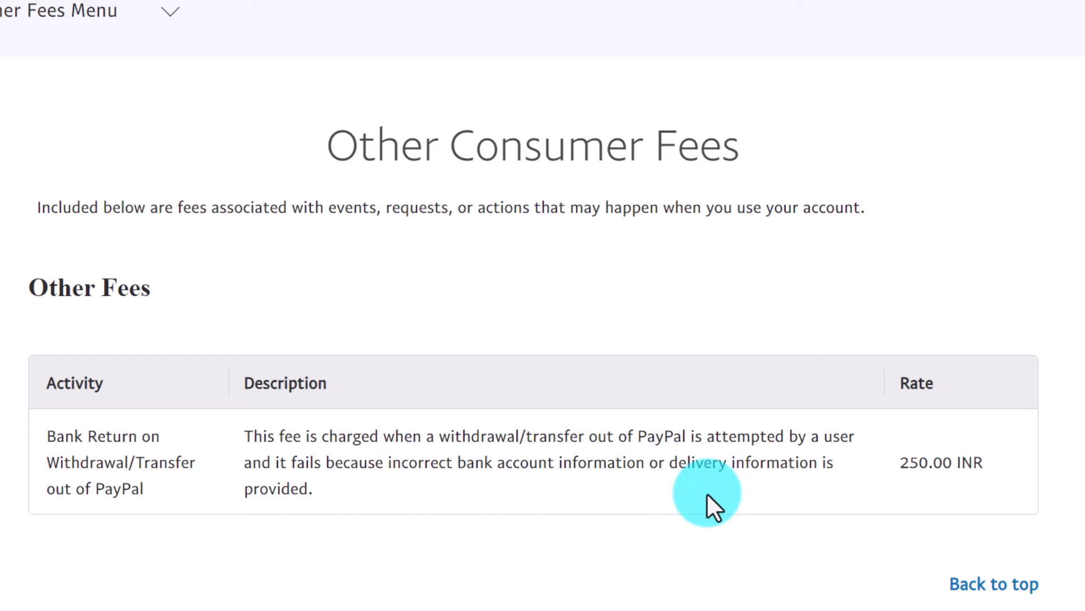
pyautogui.moveTo(895, 465); pyautogui.dragTo(957, 484)
pyautogui.click(867, 500)
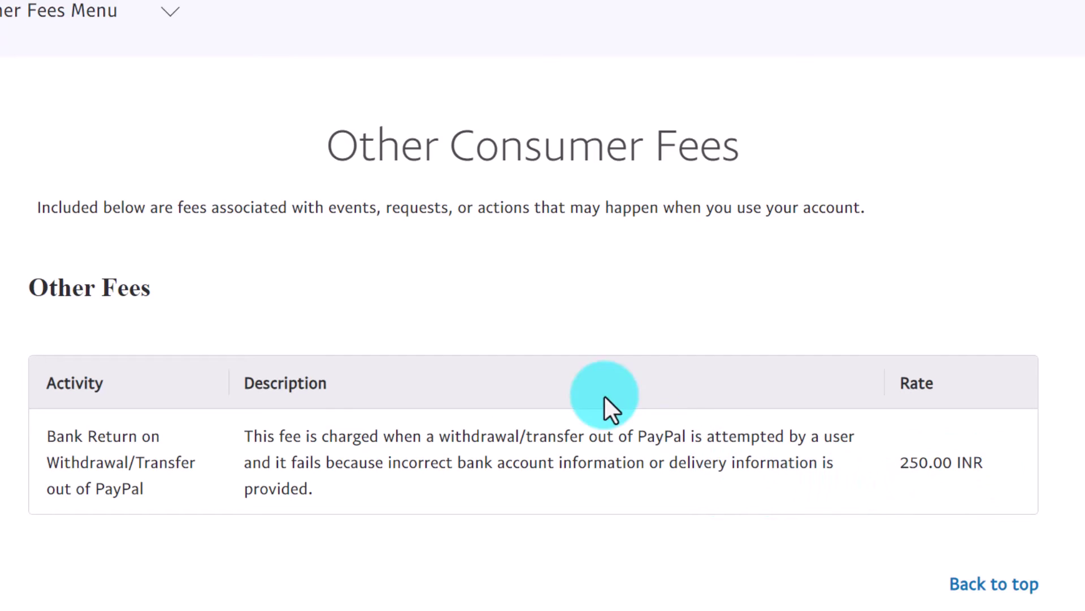
pyautogui.scroll(-3, 582, 384)
pyautogui.scroll(5, 522, 311)
pyautogui.scroll(3, 516, 293)
pyautogui.scroll(7, 787, 588)
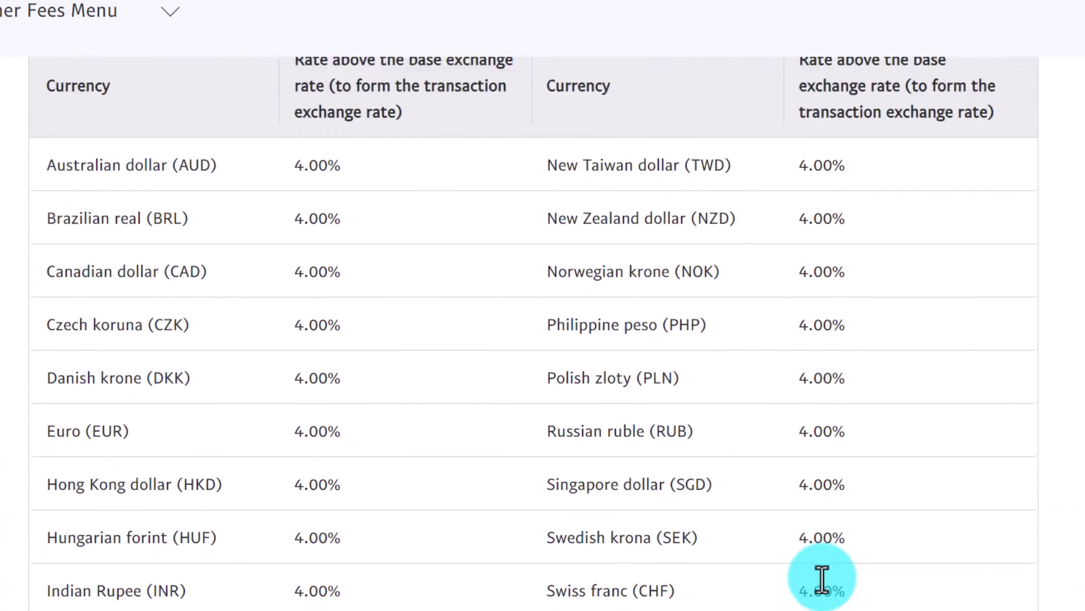
pyautogui.scroll(12, 546, 327)
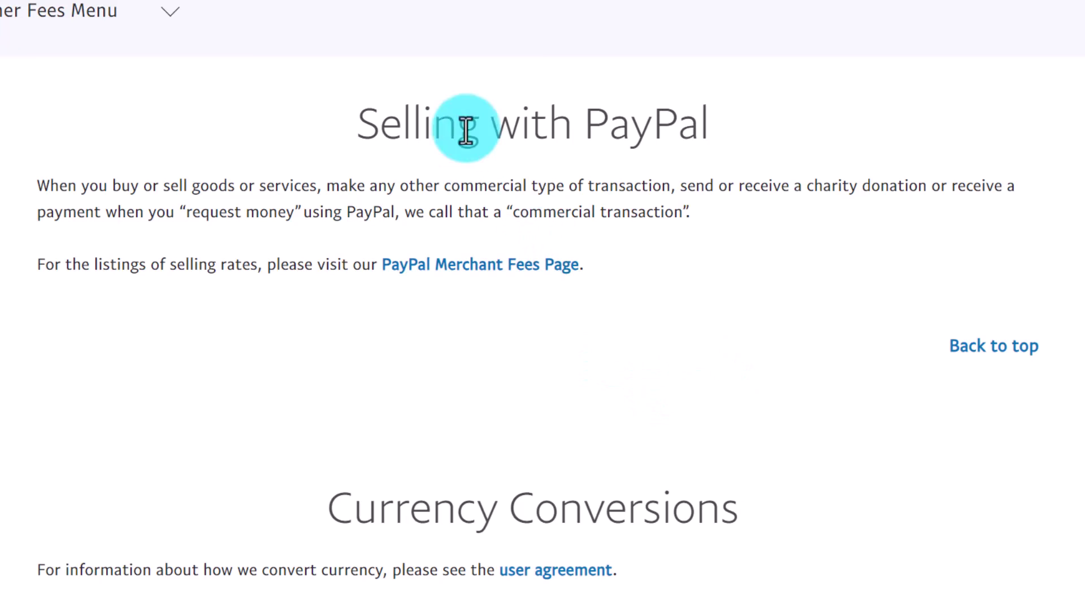
# Step: Open PayPal Merchant Fees and review the international receiving rate, per-currency fixed fees and Currency Conversions
pyautogui.click(497, 266)
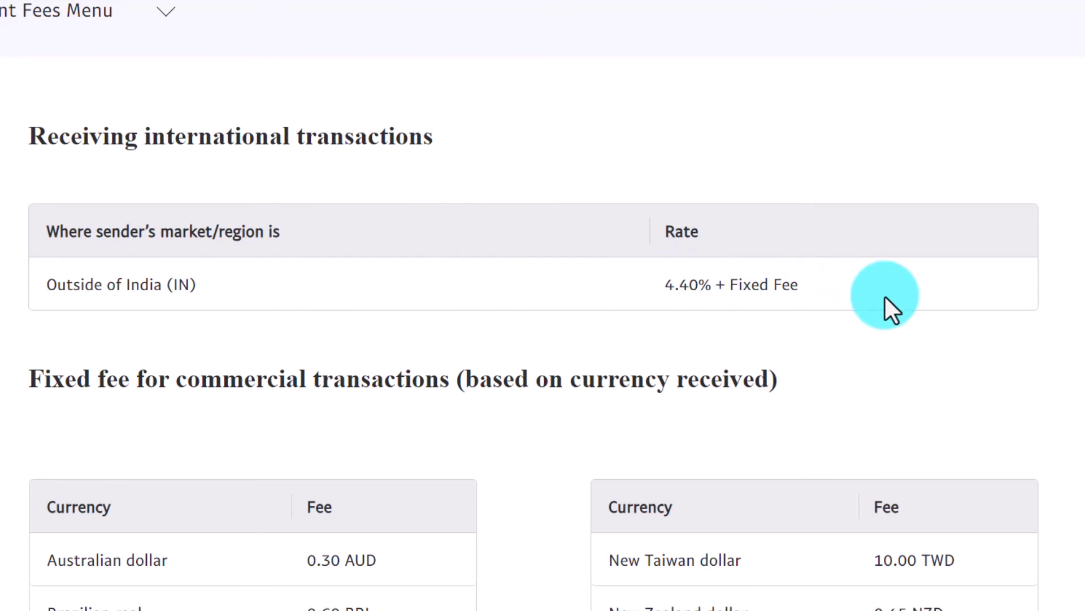
pyautogui.scroll(-5, 882, 309)
pyautogui.scroll(-3, 727, 528)
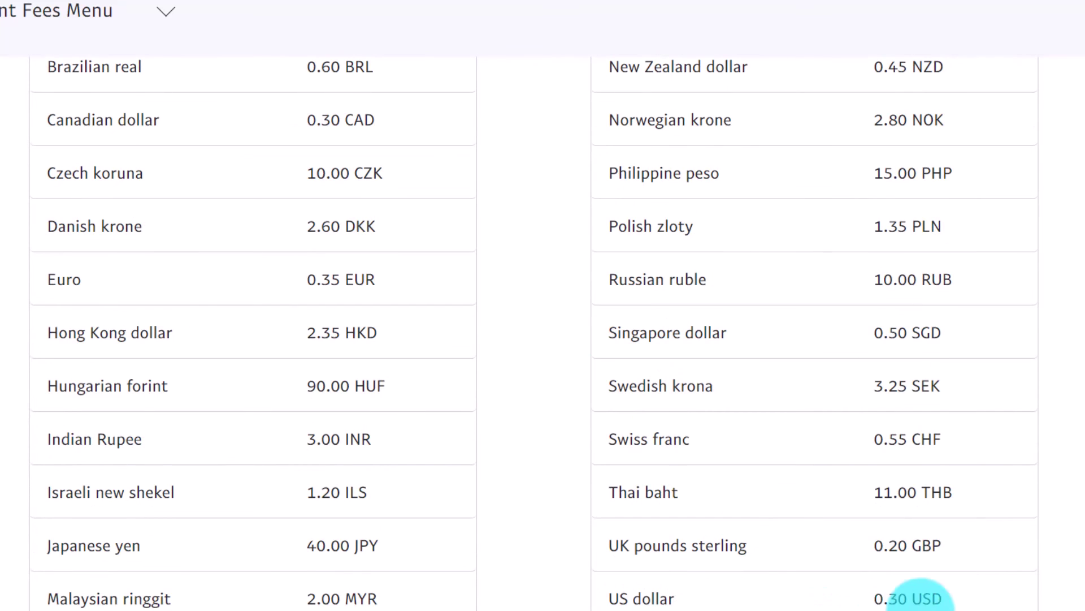
pyautogui.scroll(5, 756, 303)
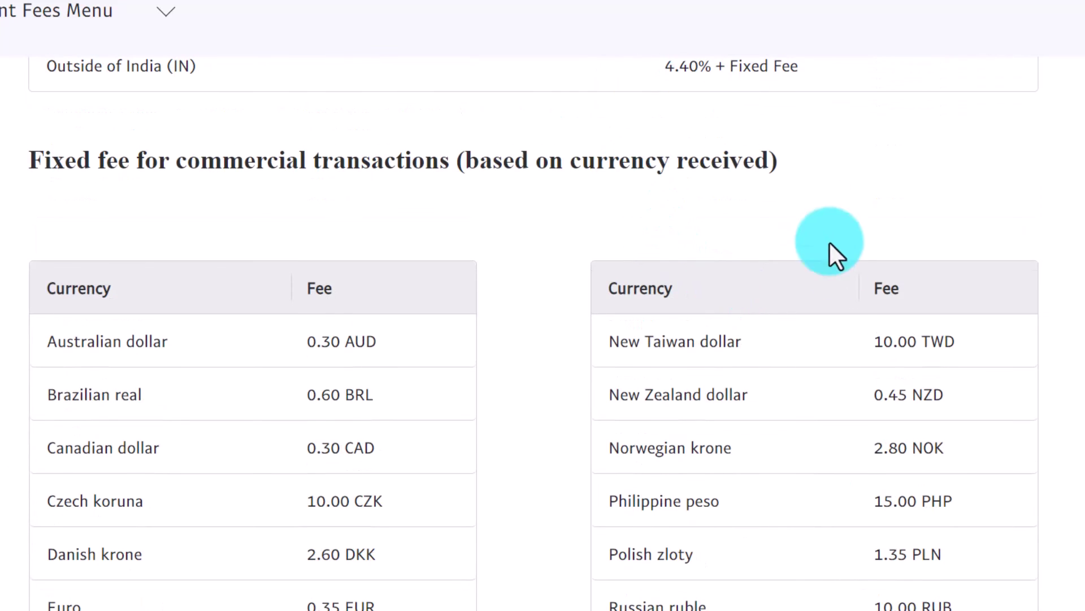
pyautogui.scroll(-5, 816, 223)
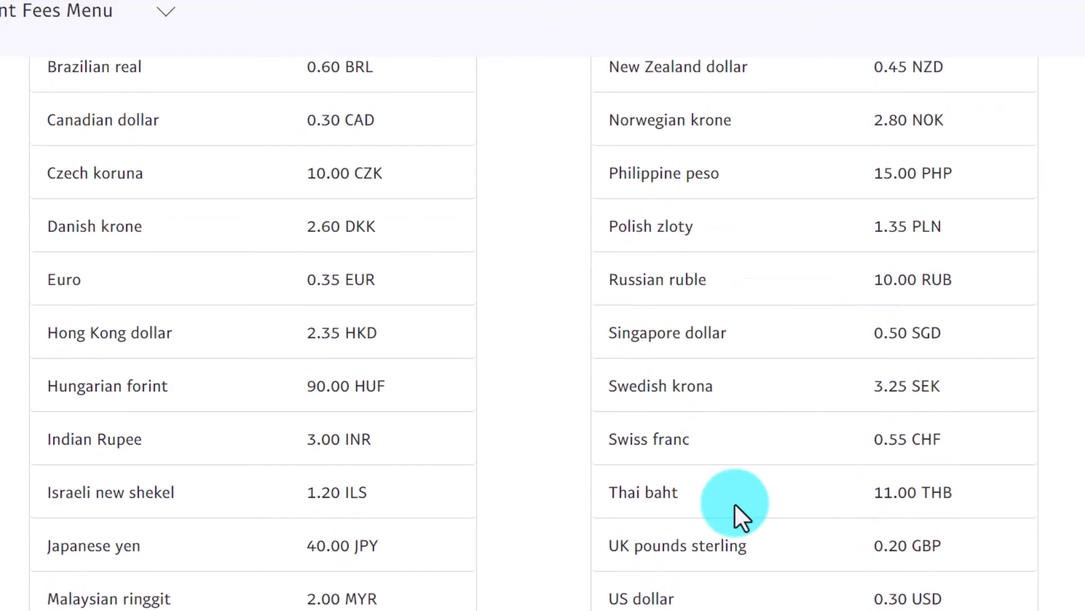
pyautogui.scroll(-5, 679, 347)
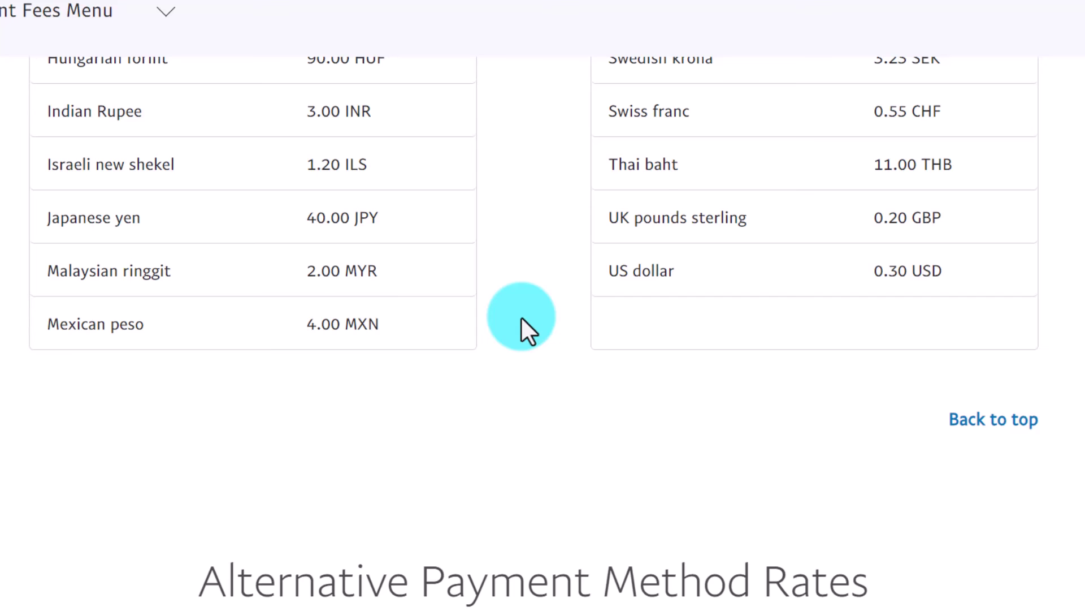
pyautogui.scroll(-10, 521, 317)
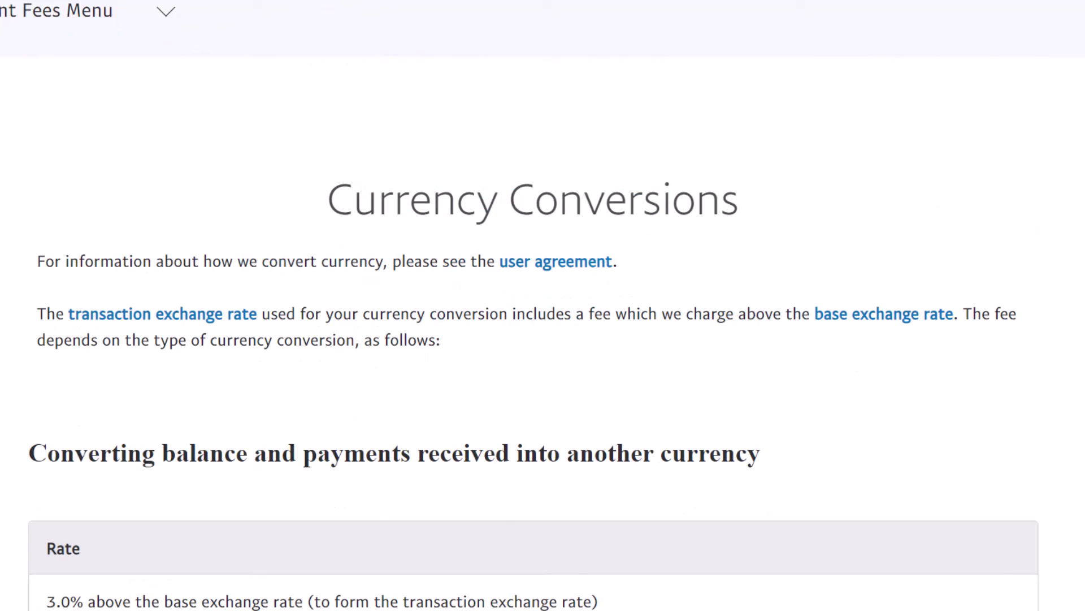
pyautogui.scroll(-4, 701, 277)
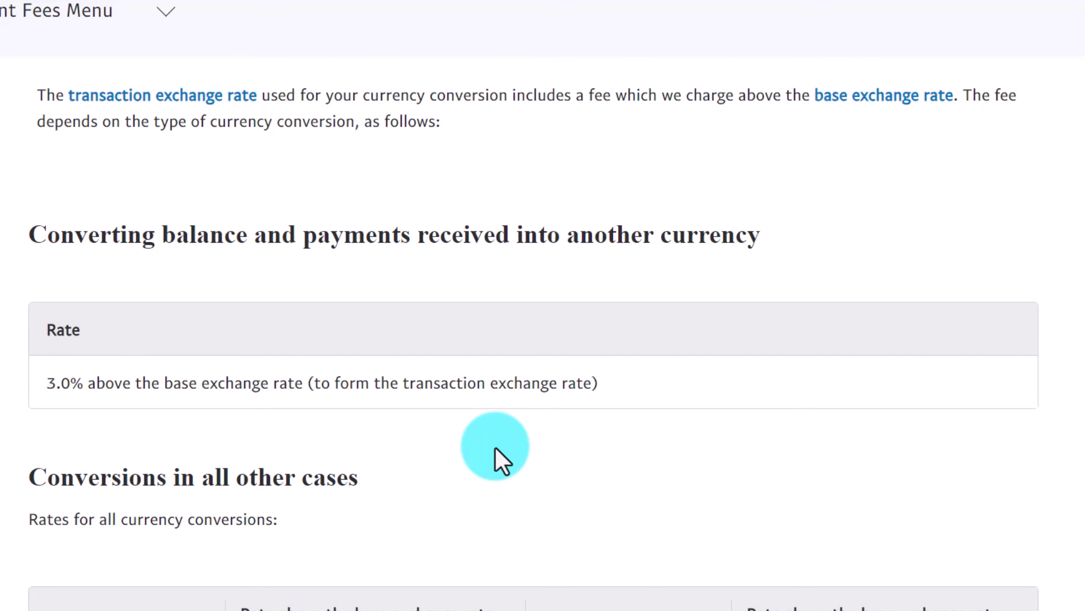
pyautogui.scroll(-2, 243, 374)
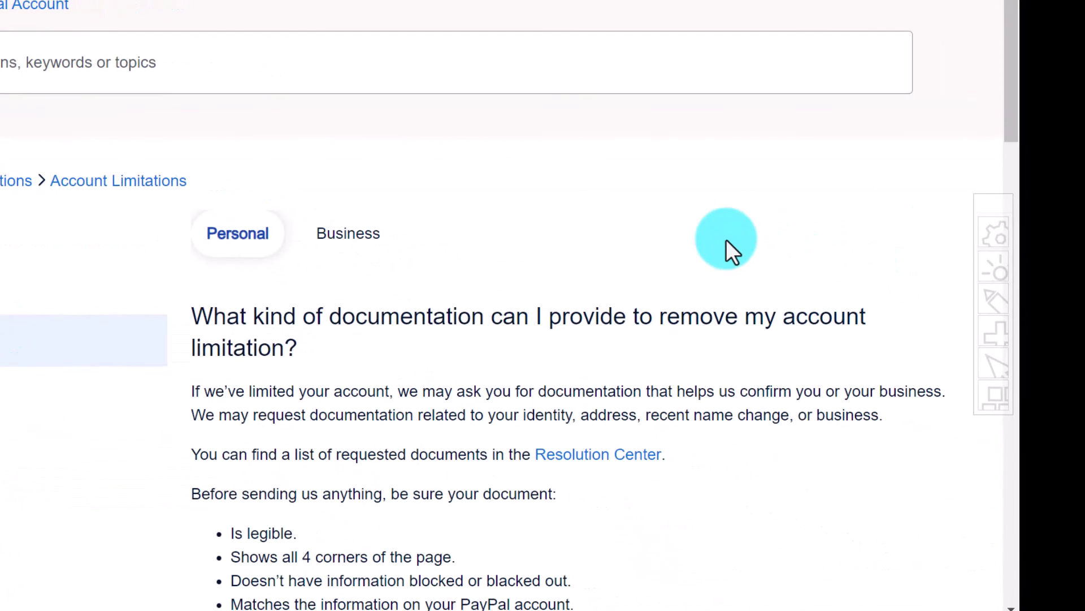
# Step: Read the account-limitation documents and 'How do I confirm my identity? (CIP)' help articles, including accepted proofs
pyautogui.scroll(-2, 727, 241)
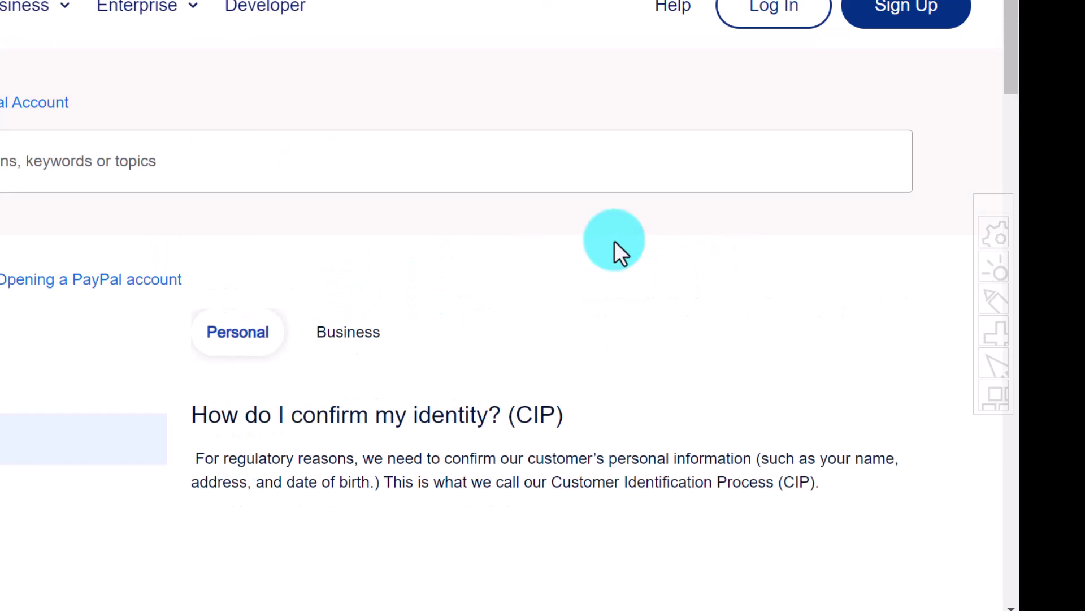
pyautogui.scroll(-3, 613, 242)
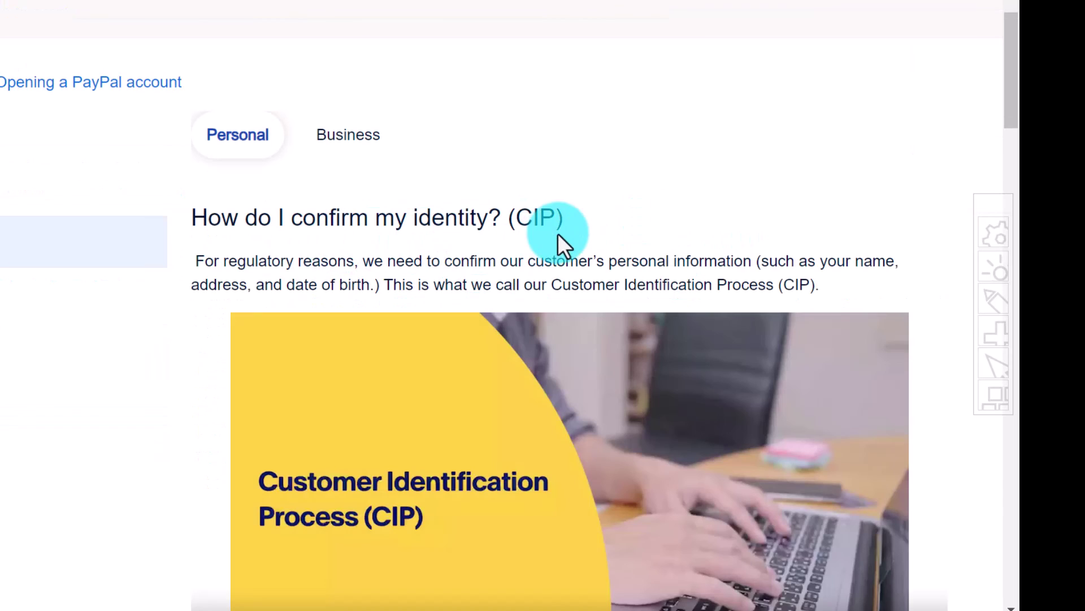
pyautogui.scroll(-10, 754, 204)
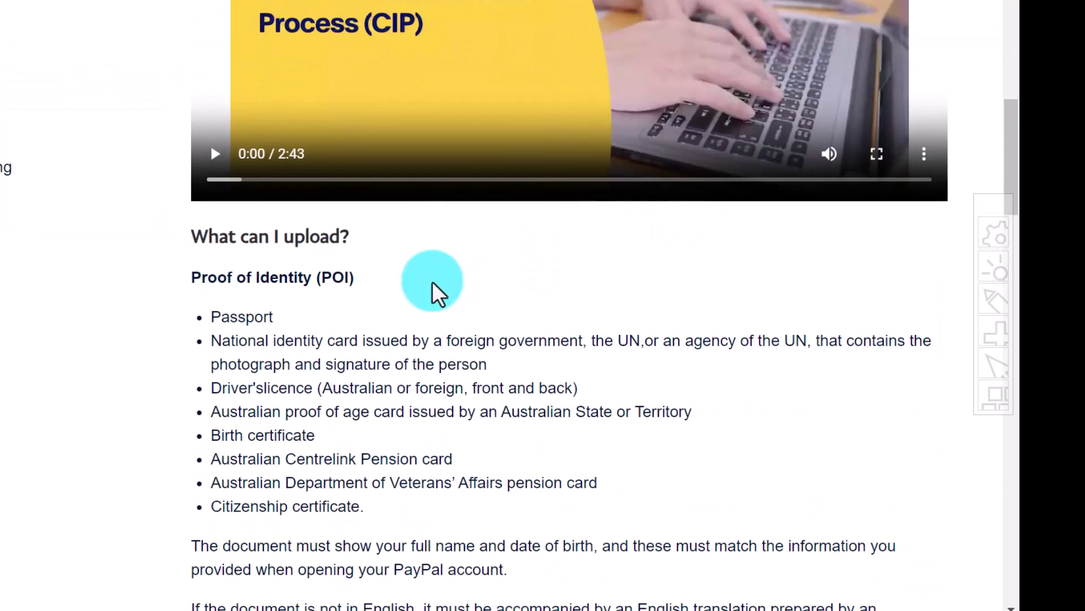
pyautogui.scroll(-7, 379, 226)
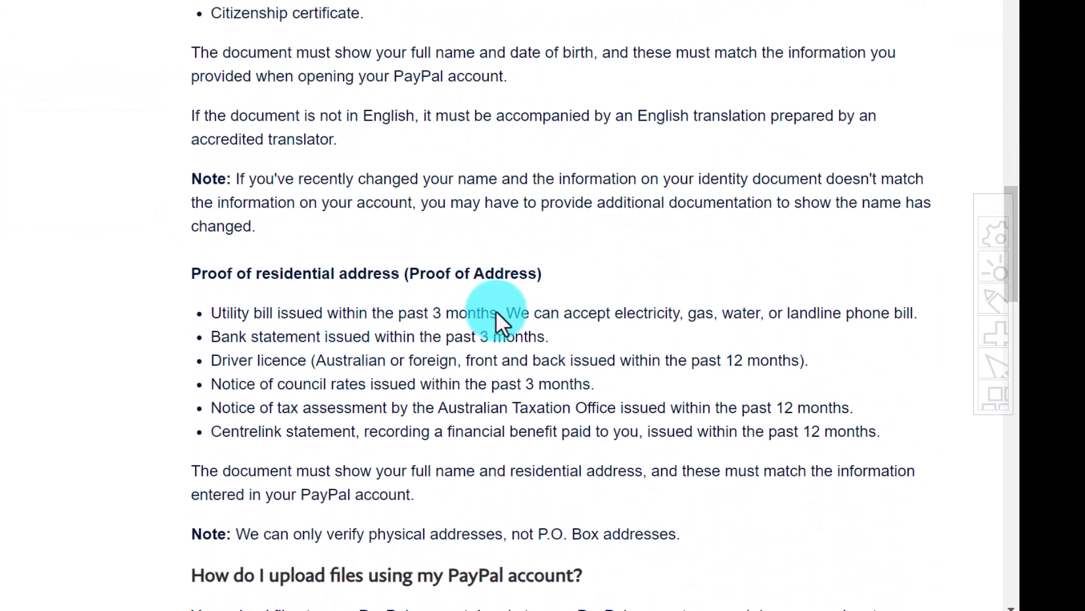
pyautogui.scroll(-2, 673, 303)
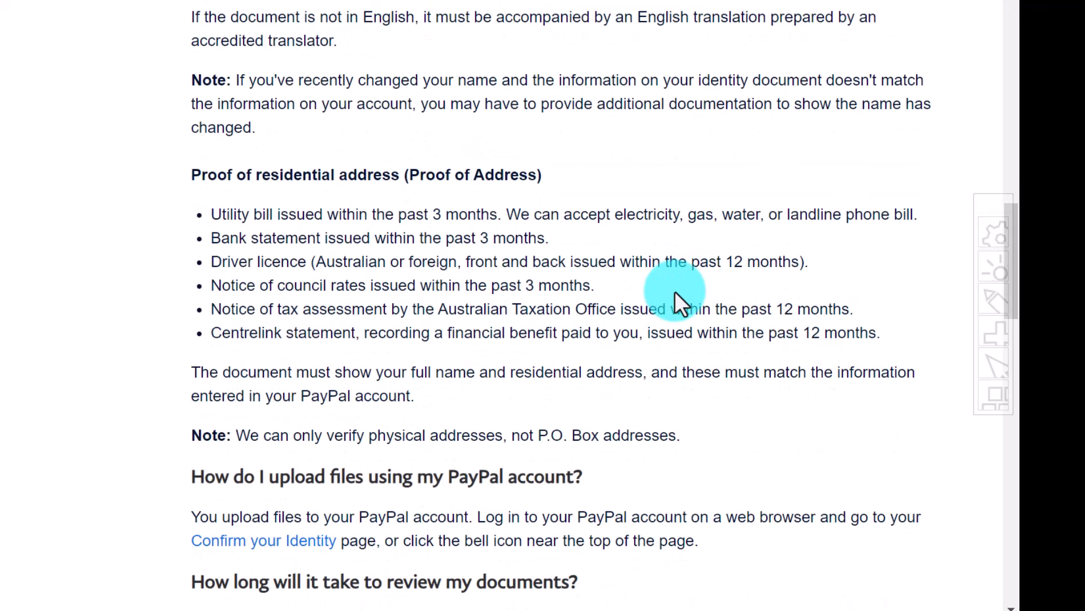
pyautogui.scroll(-5, 675, 291)
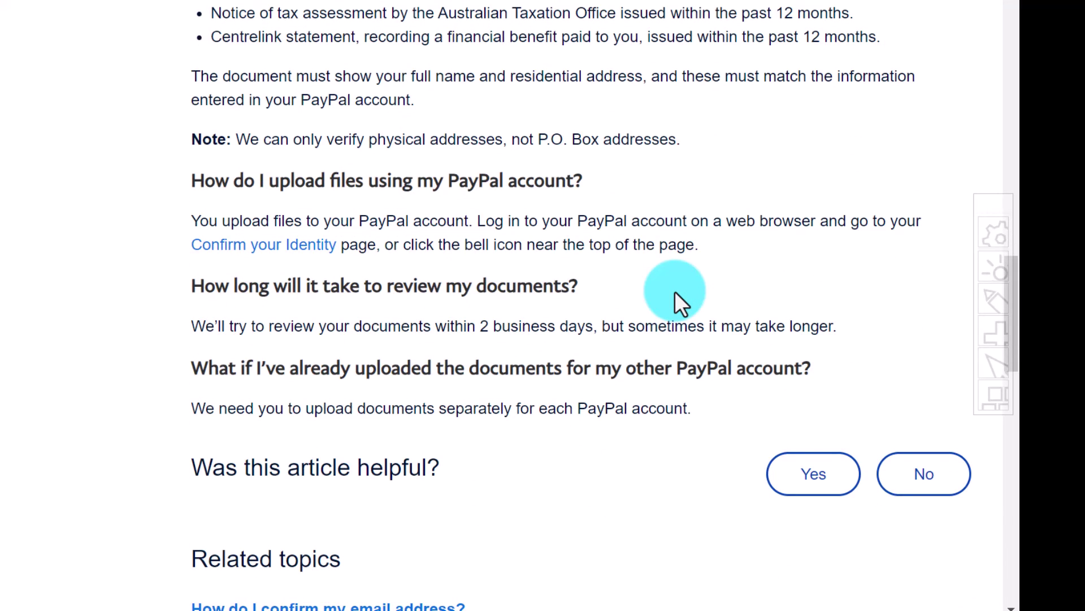
pyautogui.scroll(13, 656, 221)
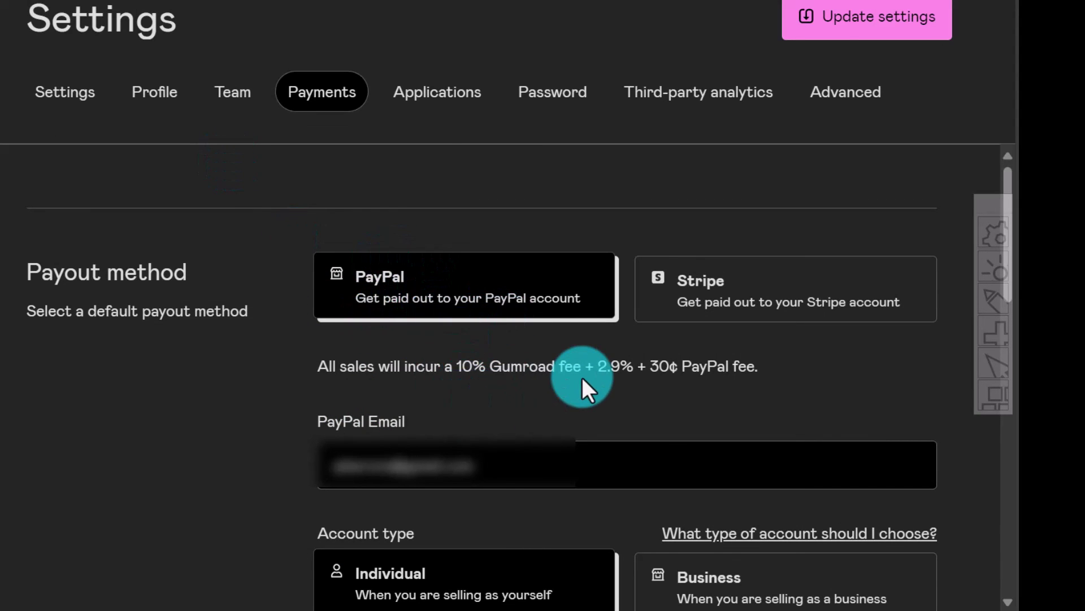
pyautogui.scroll(-3, 549, 346)
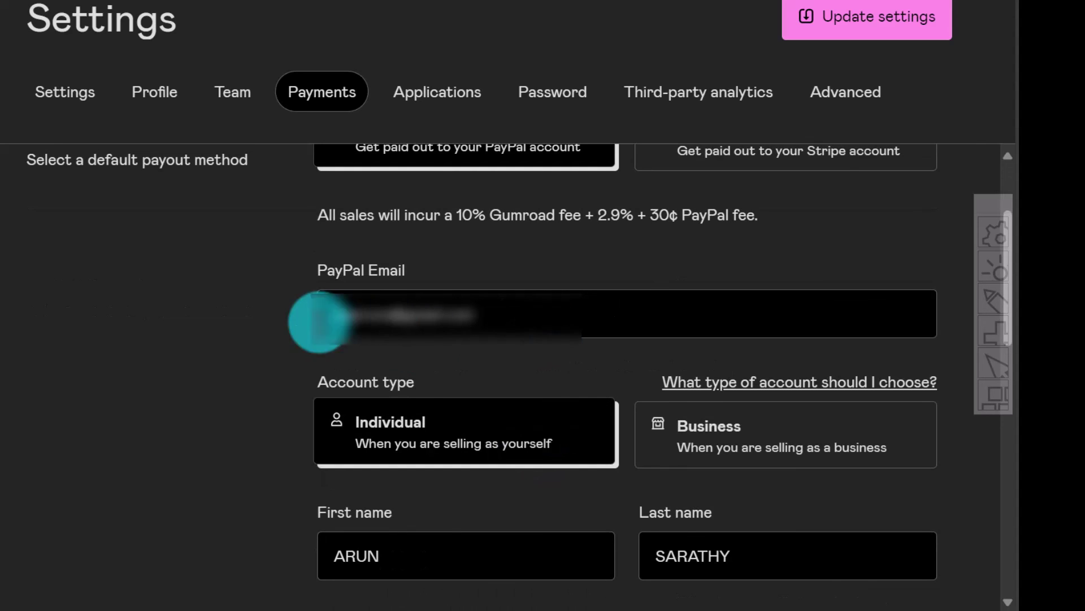
pyautogui.scroll(3, 514, 306)
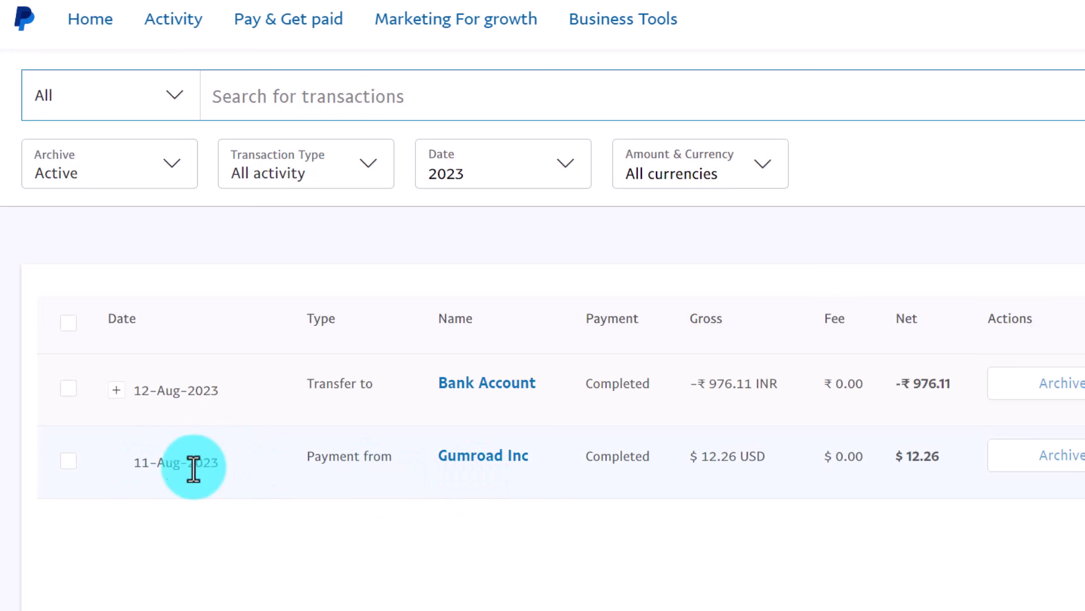
# Step: Expand the 12-Aug-2023 ₹976.11 bank transfer to reveal its -$12.26 USD balance conversion
pyautogui.moveTo(691, 458); pyautogui.dragTo(776, 456)
pyautogui.click(690, 487)
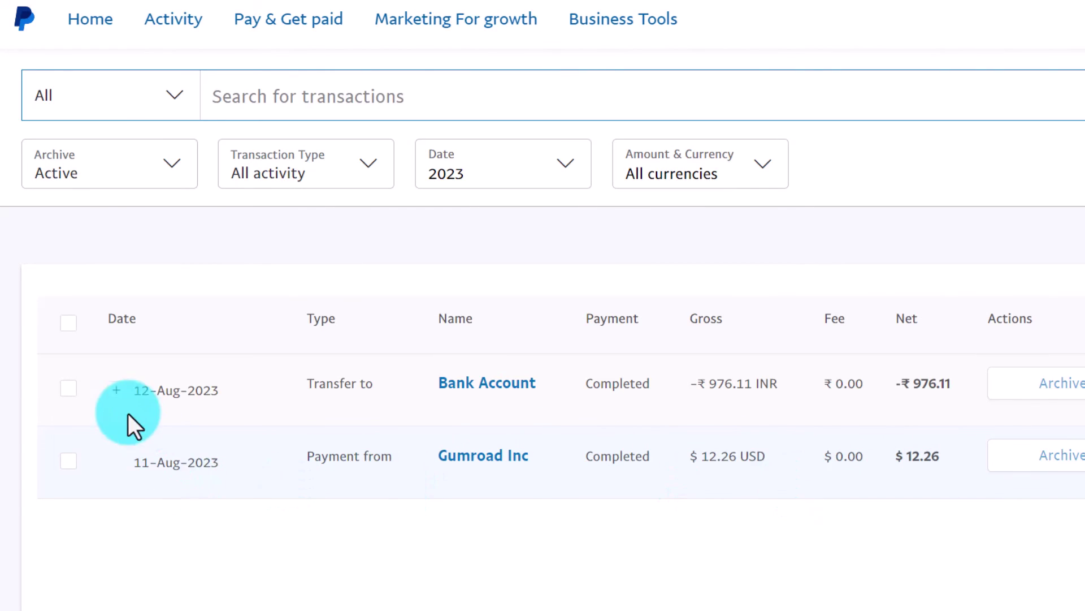
pyautogui.click(116, 390)
pyautogui.scroll(-2, 775, 395)
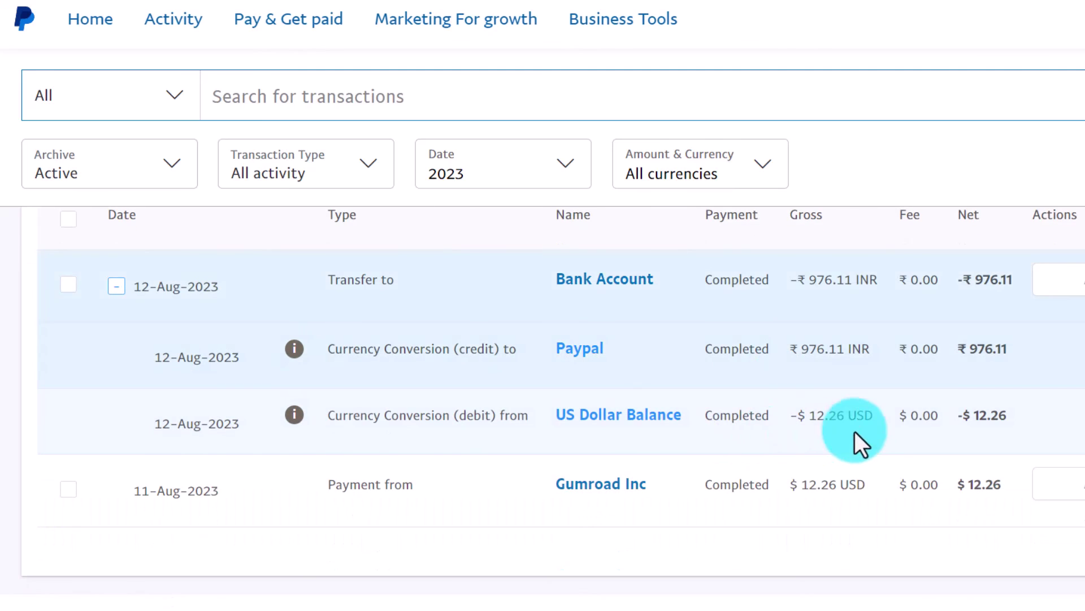